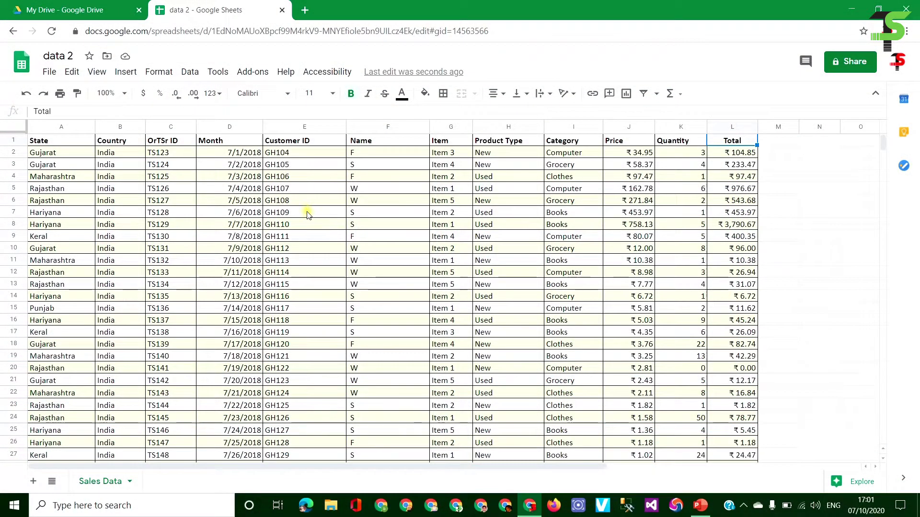
- Inspect the Price, Quantity and Total columns and the formula behind the first Total value
{"action": "left_click", "coordinate": [303, 234]}
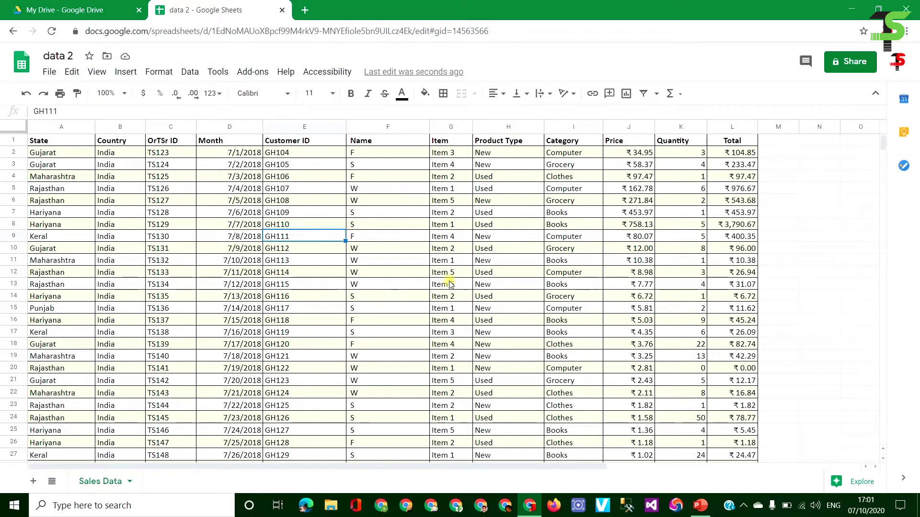
{"action": "scroll", "coordinate": [450, 283], "scroll_direction": "down", "scroll_amount": 4}
{"action": "scroll", "coordinate": [449, 284], "scroll_direction": "down", "scroll_amount": 3}
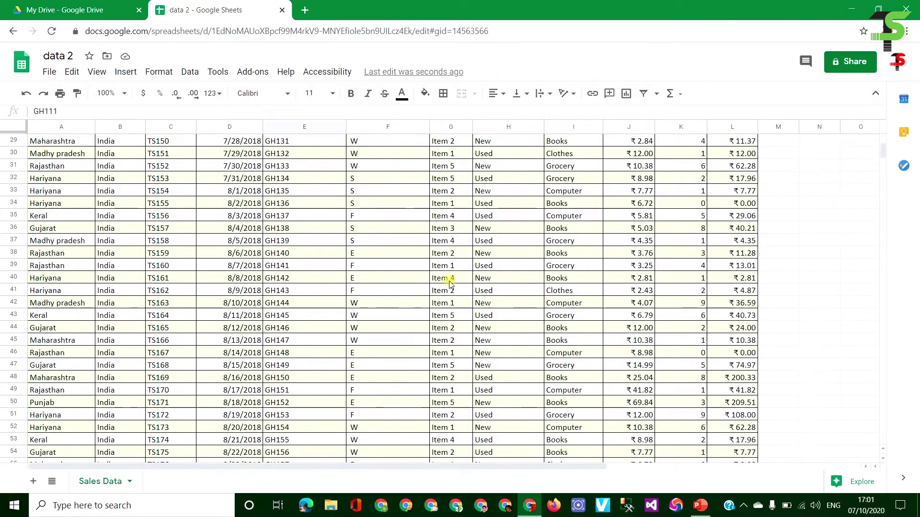
{"action": "scroll", "coordinate": [449, 284], "scroll_direction": "up", "scroll_amount": 5}
{"action": "scroll", "coordinate": [449, 284], "scroll_direction": "up", "scroll_amount": 2}
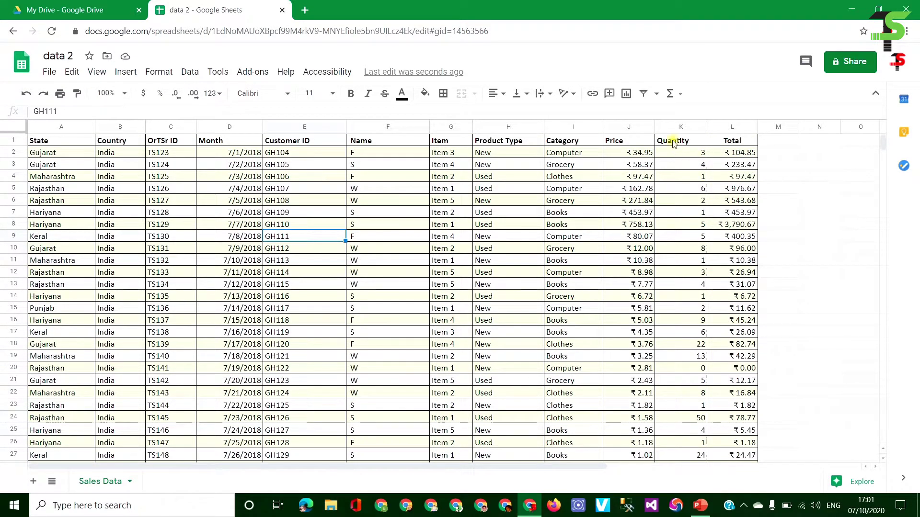
{"action": "left_click", "coordinate": [632, 127]}
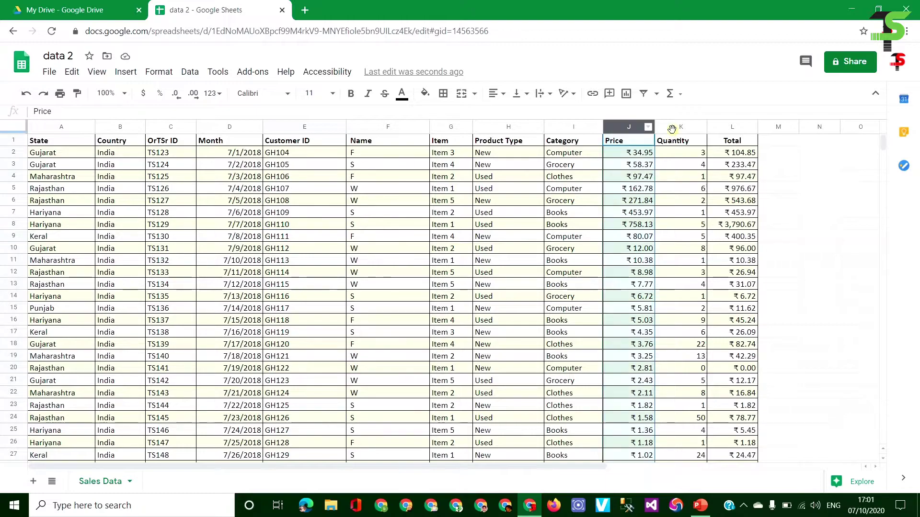
{"action": "left_click", "coordinate": [678, 127]}
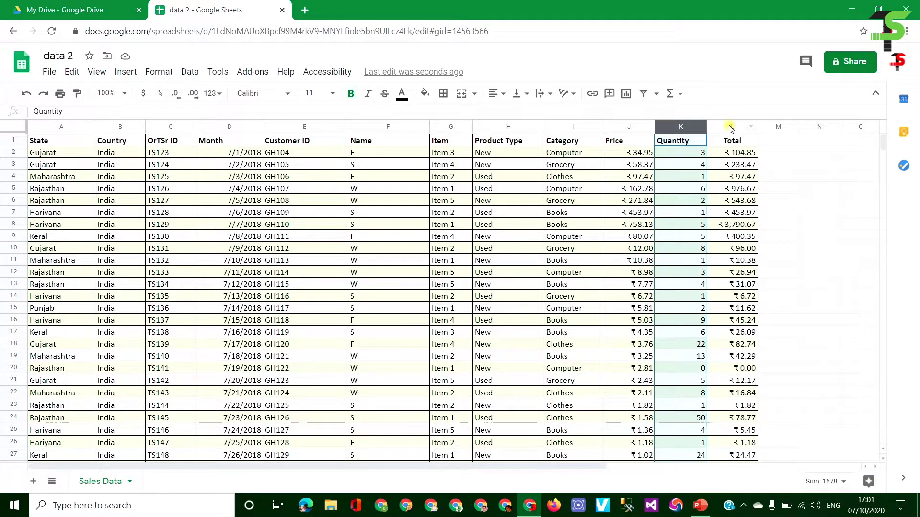
{"action": "left_click", "coordinate": [728, 126]}
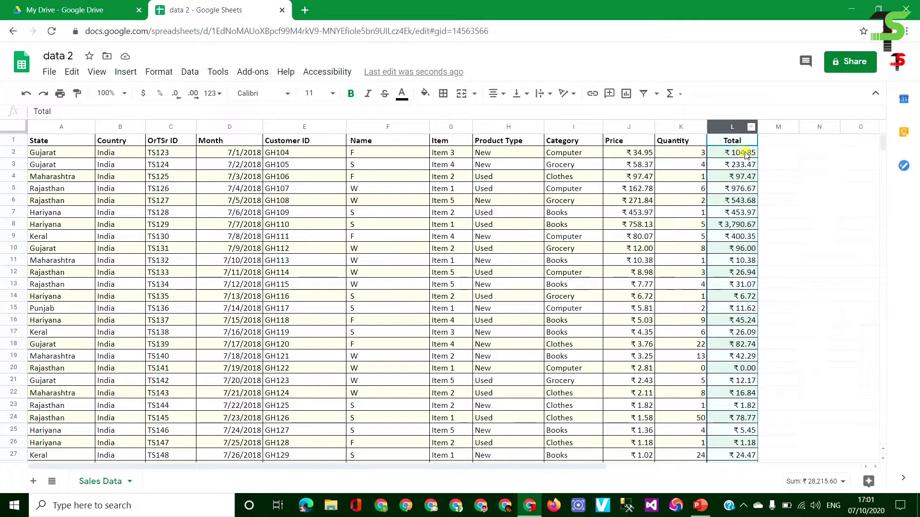
{"action": "left_click", "coordinate": [773, 153]}
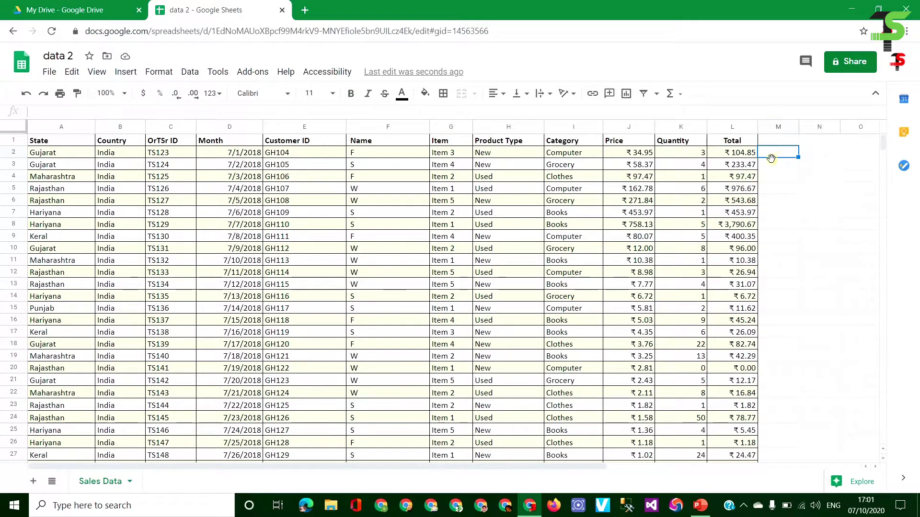
{"action": "left_click", "coordinate": [742, 154]}
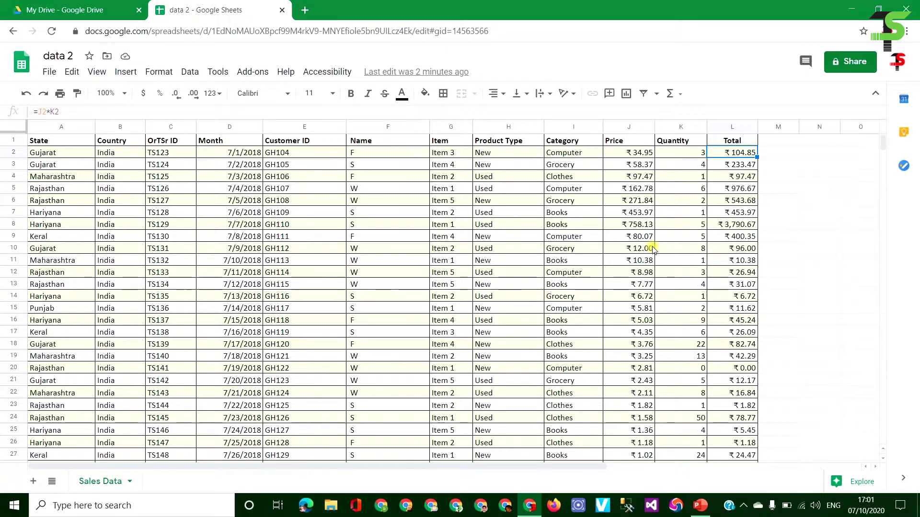
- Create a pivot table from 'Sales Data'!A1:L243 on a new sheet
{"action": "left_click", "coordinate": [286, 202]}
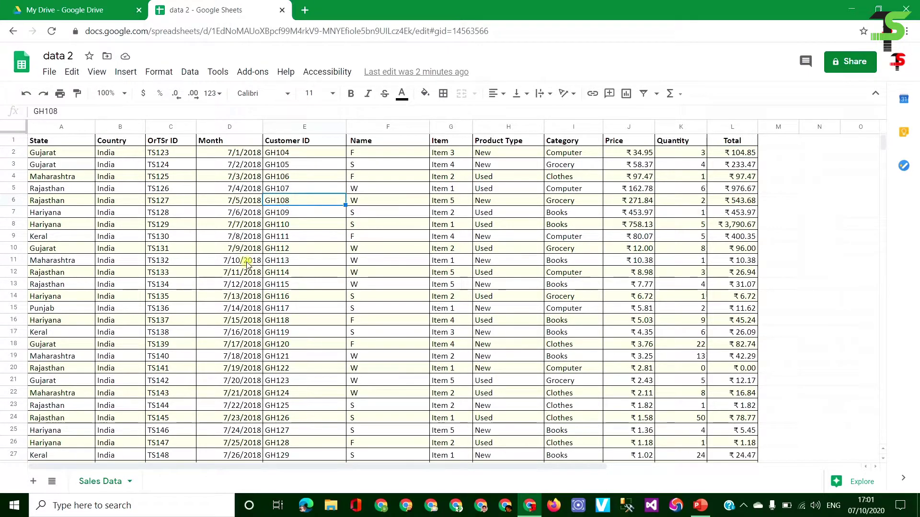
{"action": "left_click", "coordinate": [190, 71]}
{"action": "left_click", "coordinate": [218, 247]}
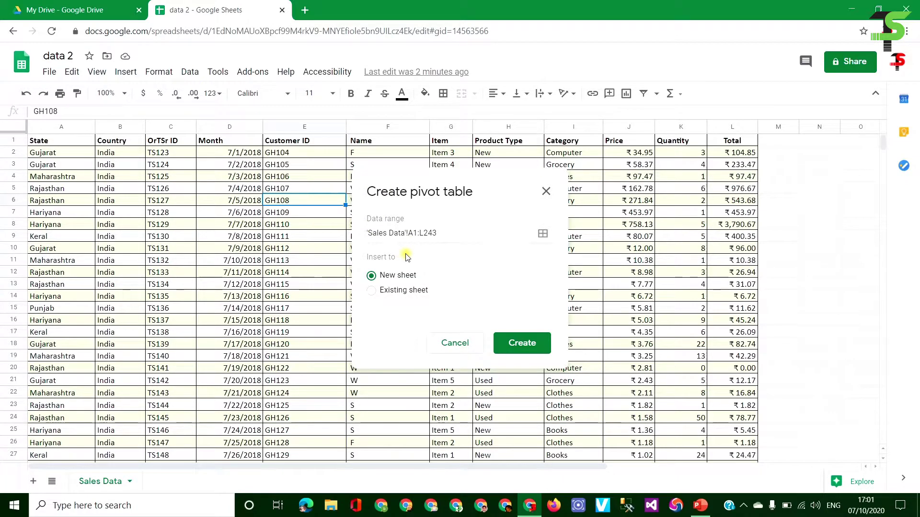
{"action": "left_click", "coordinate": [522, 343]}
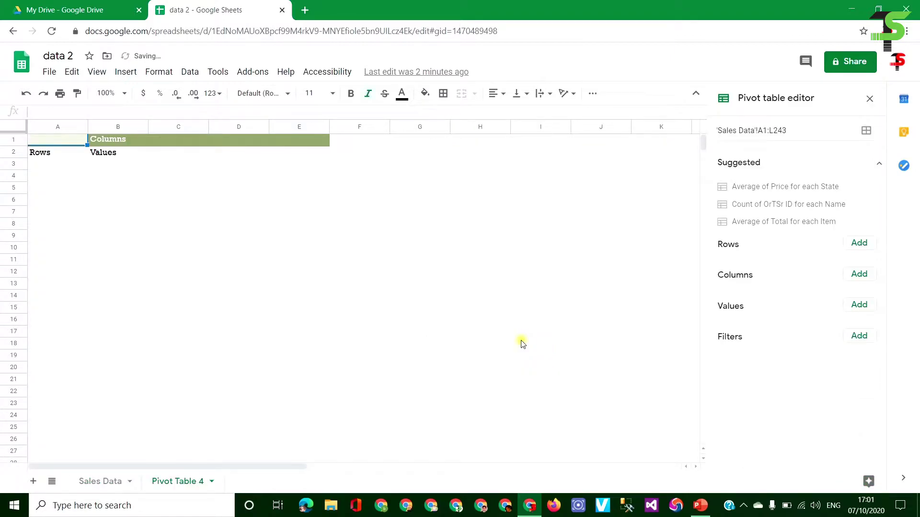
- Group pivot rows by State and add SUM of Total as values
{"action": "left_click", "coordinate": [855, 245]}
{"action": "left_click", "coordinate": [861, 265]}
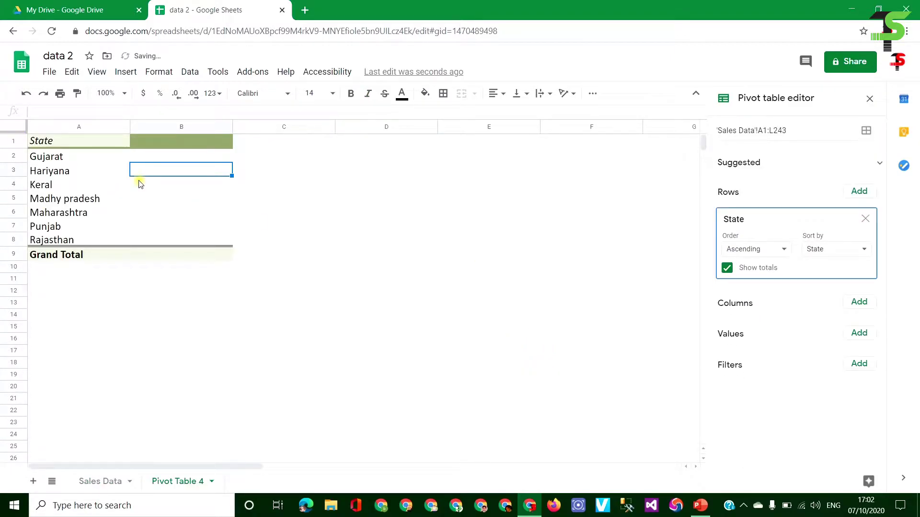
{"action": "left_click", "coordinate": [859, 333]}
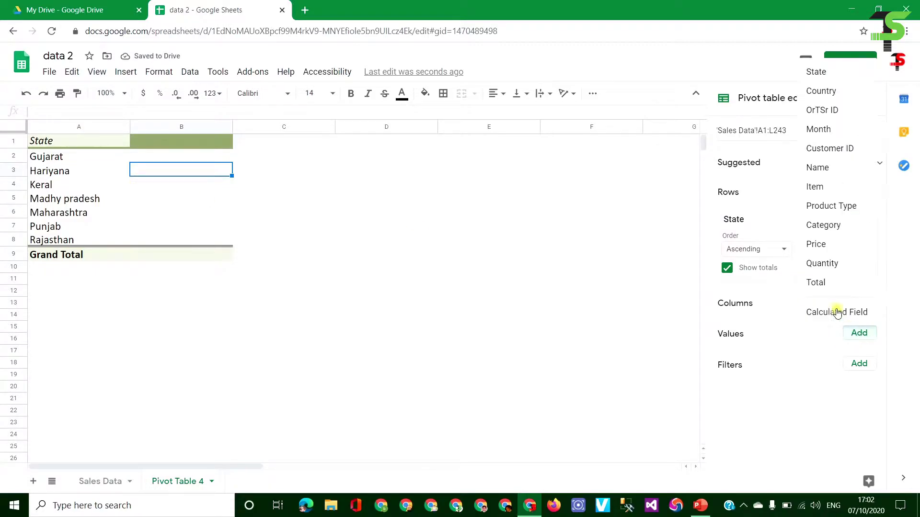
{"action": "left_click", "coordinate": [826, 284]}
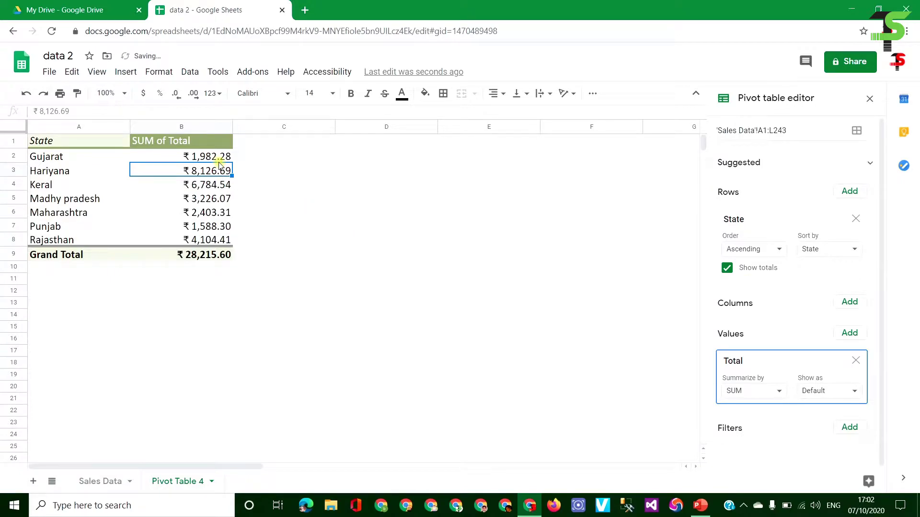
- Select the state totals and Gujarat's row to verify the summed values
{"action": "left_click_drag", "start_coordinate": [144, 156], "coordinate": [178, 240]}
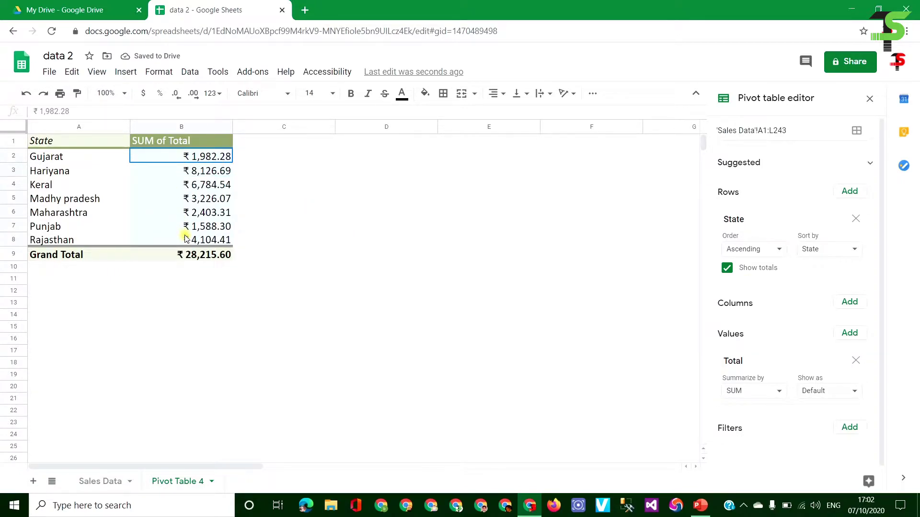
{"action": "left_click", "coordinate": [73, 161]}
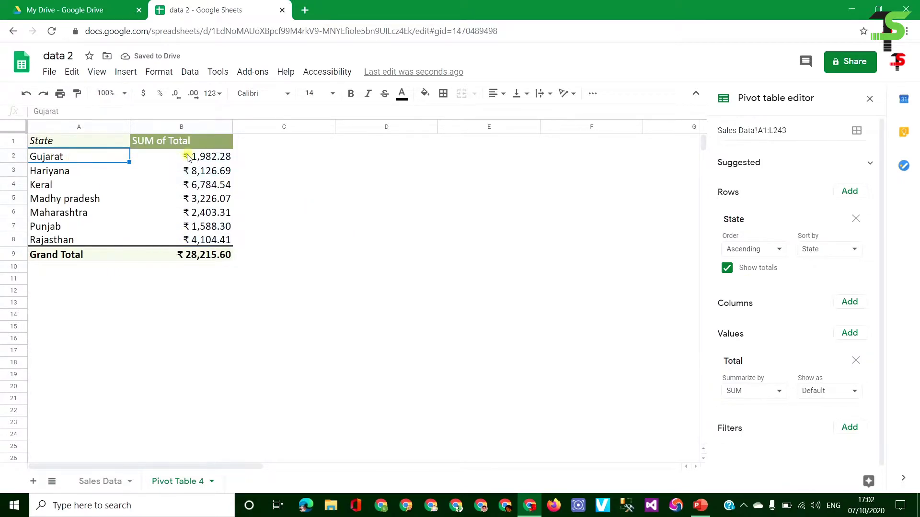
{"action": "left_click", "coordinate": [194, 158]}
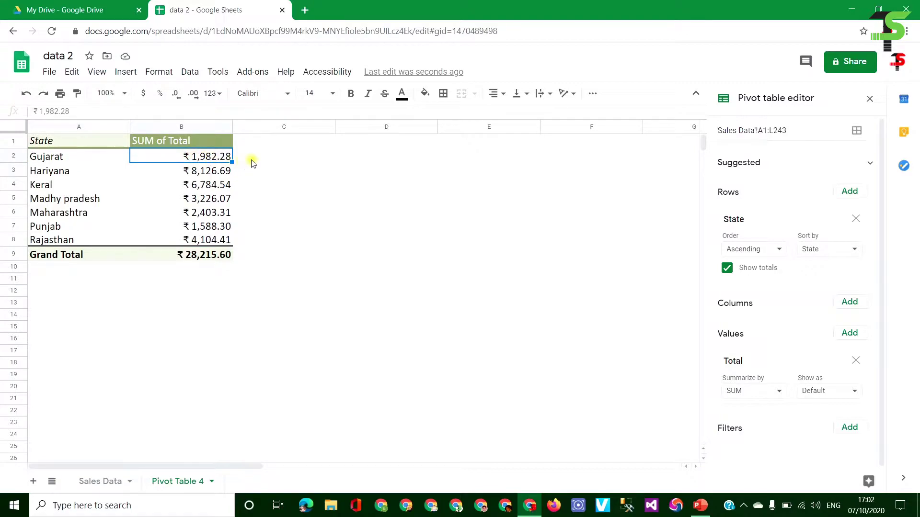
{"action": "left_click", "coordinate": [272, 157]}
{"action": "left_click", "coordinate": [215, 158]}
{"action": "left_click", "coordinate": [846, 334]}
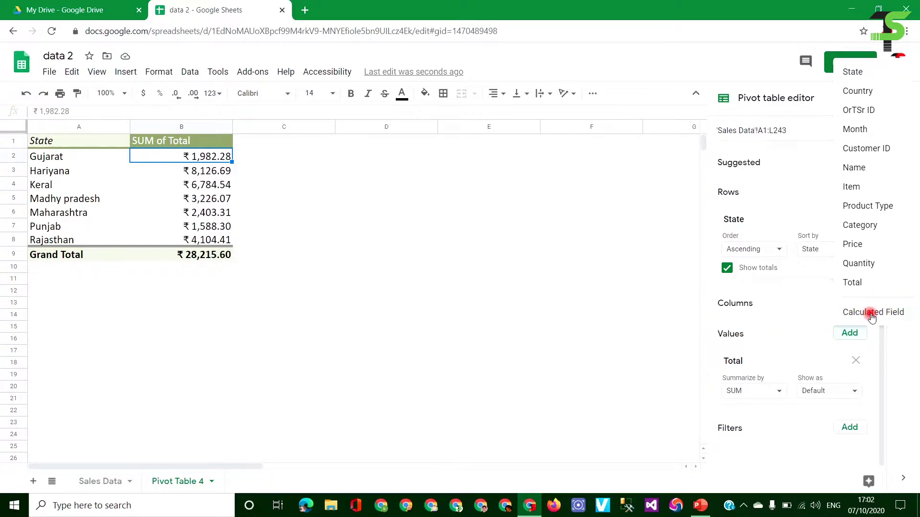
- Add Calculated Field 1 to the pivot values, showing 0 for each state
{"action": "left_click", "coordinate": [870, 314]}
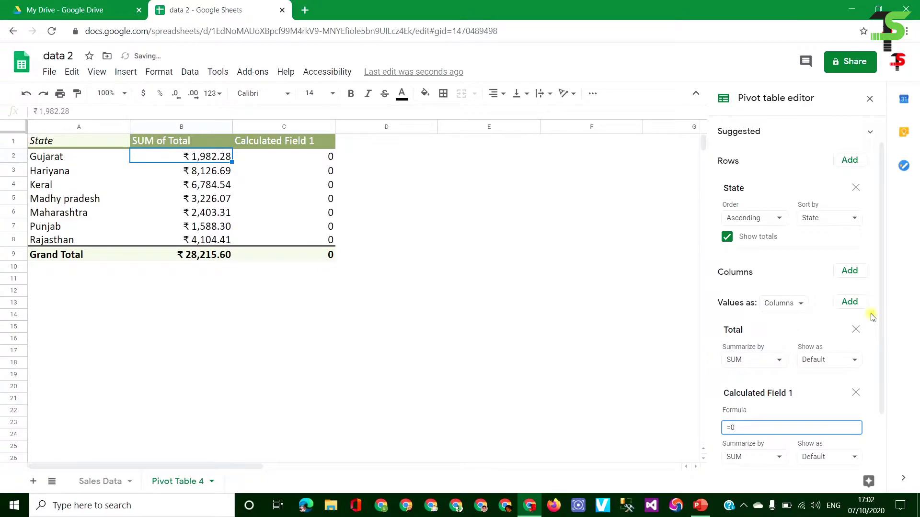
{"action": "left_click", "coordinate": [265, 141]}
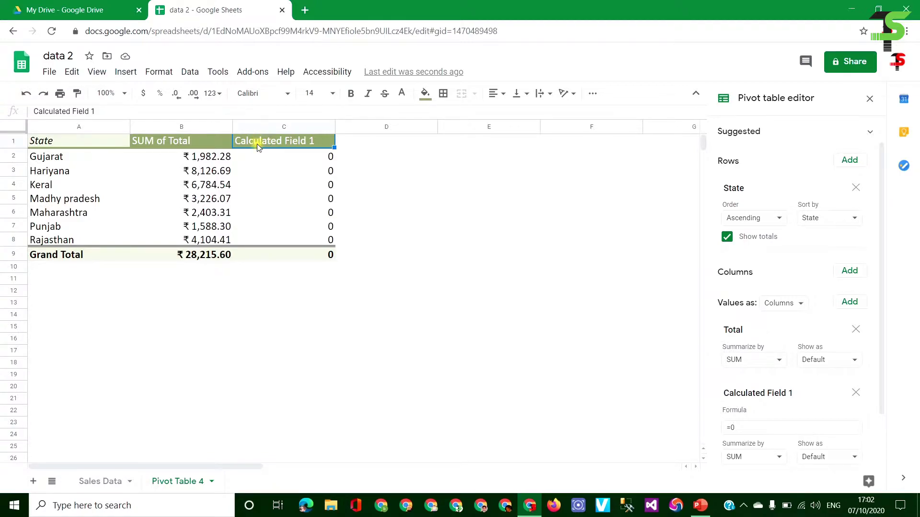
- Replace the Calculated Field 1 heading text with Discount
{"action": "double_click", "coordinate": [148, 110]}
{"action": "left_click_drag", "start_coordinate": [62, 116], "coordinate": [11, 116]}
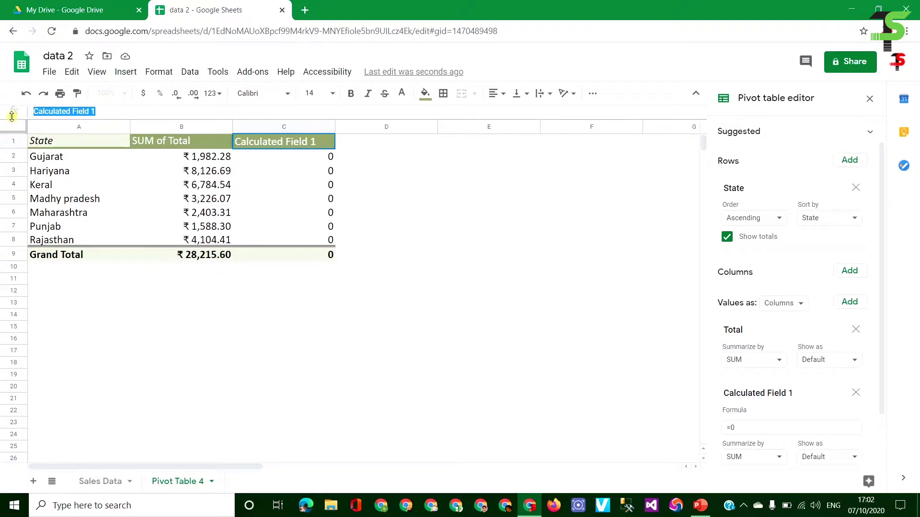
{"action": "type", "text": "Discount"}
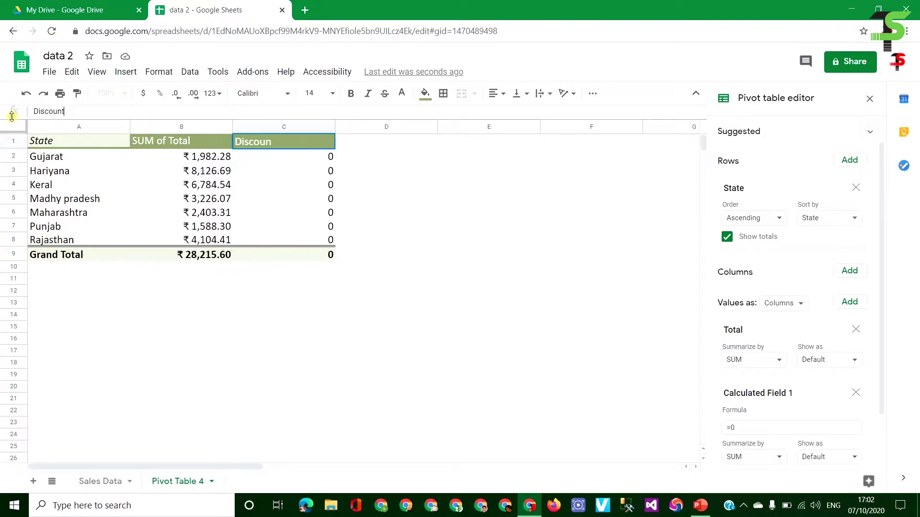
{"action": "key", "text": "Return"}
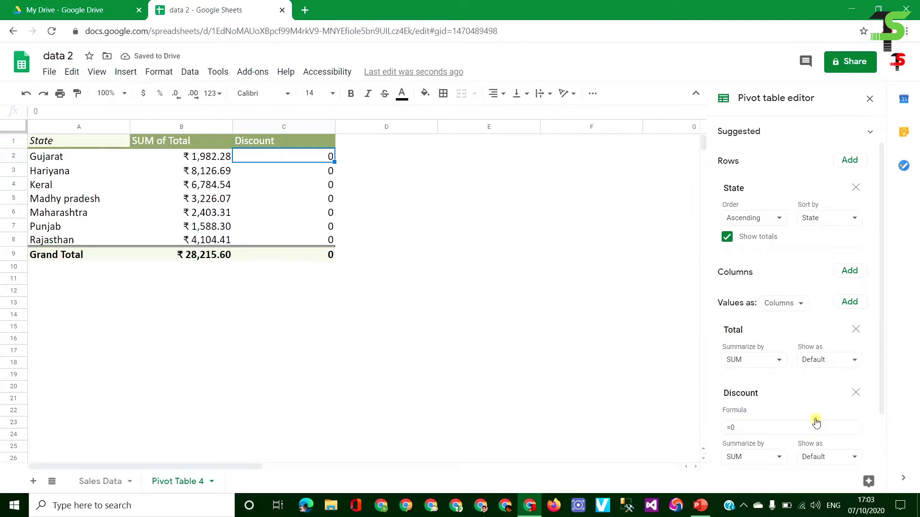
{"action": "scroll", "coordinate": [810, 417], "scroll_direction": "down", "scroll_amount": 2}
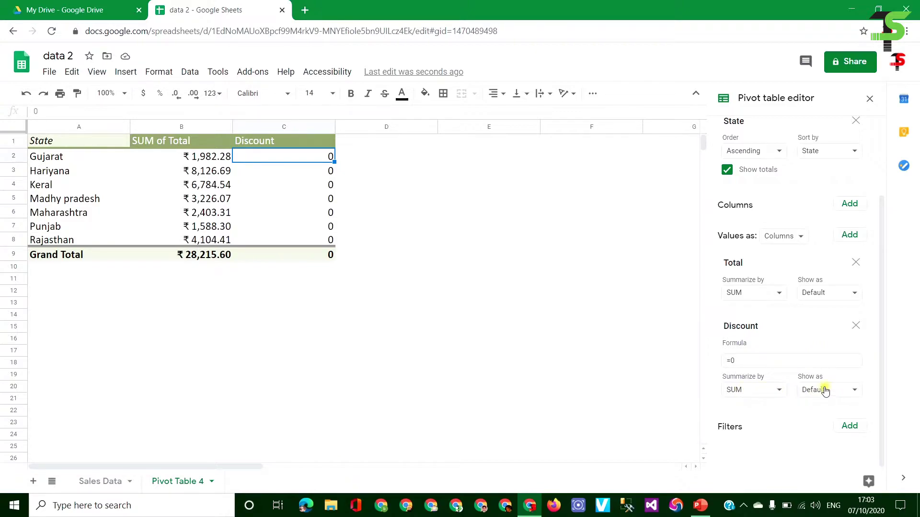
- Set the Discount formula to =Total*10% and check its 2821.559786 grand total
{"action": "left_click", "coordinate": [778, 389]}
{"action": "left_click", "coordinate": [853, 393]}
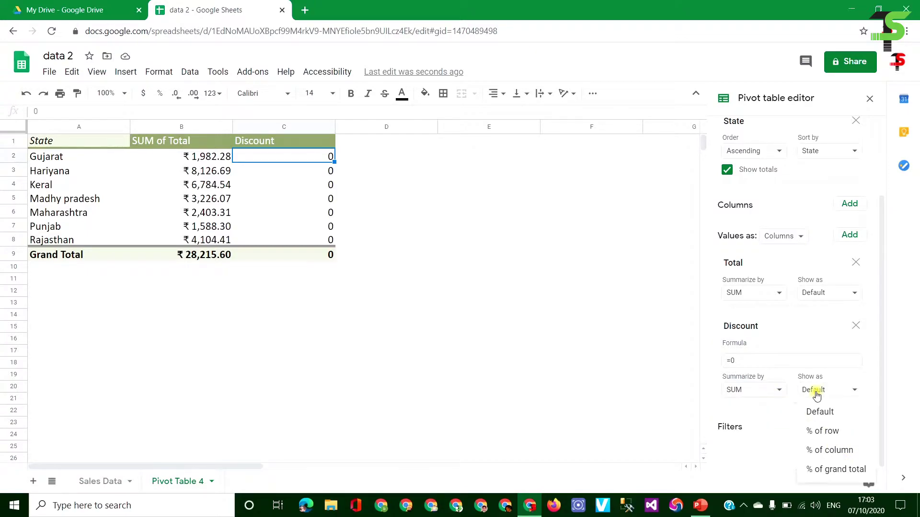
{"action": "left_click", "coordinate": [758, 363]}
{"action": "type", "text": "Total"}
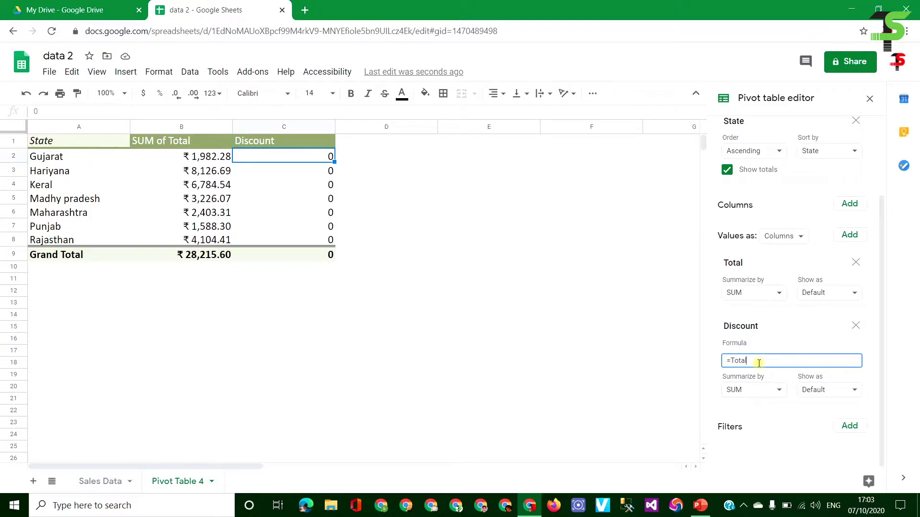
{"action": "key", "text": "Return"}
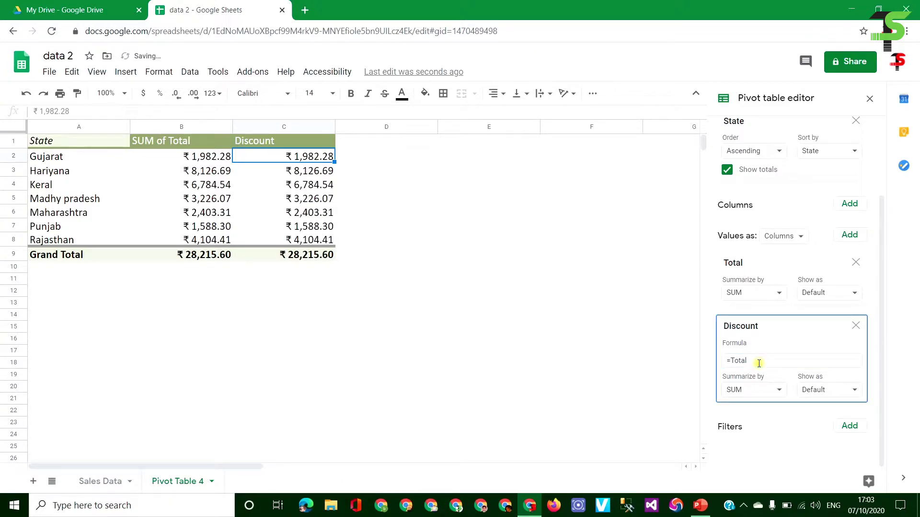
{"action": "left_click", "coordinate": [751, 362]}
{"action": "type", "text": "*10%"}
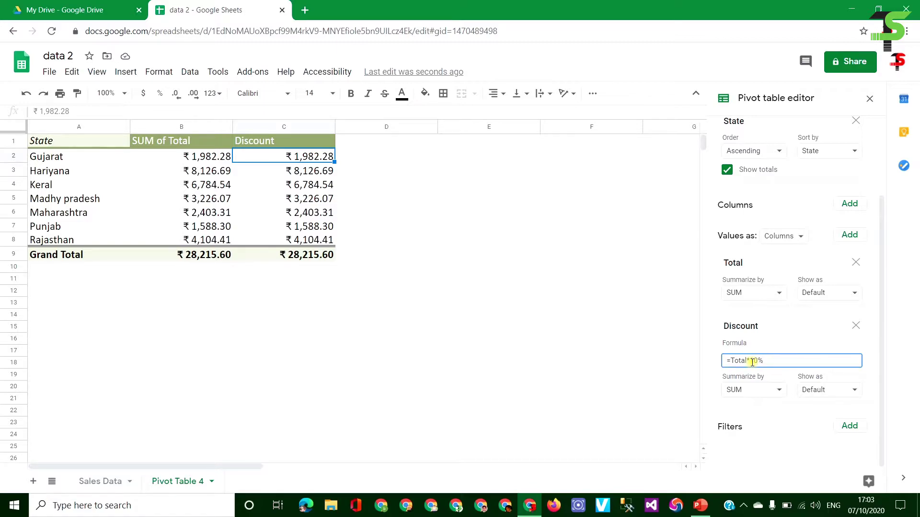
{"action": "key", "text": "Return"}
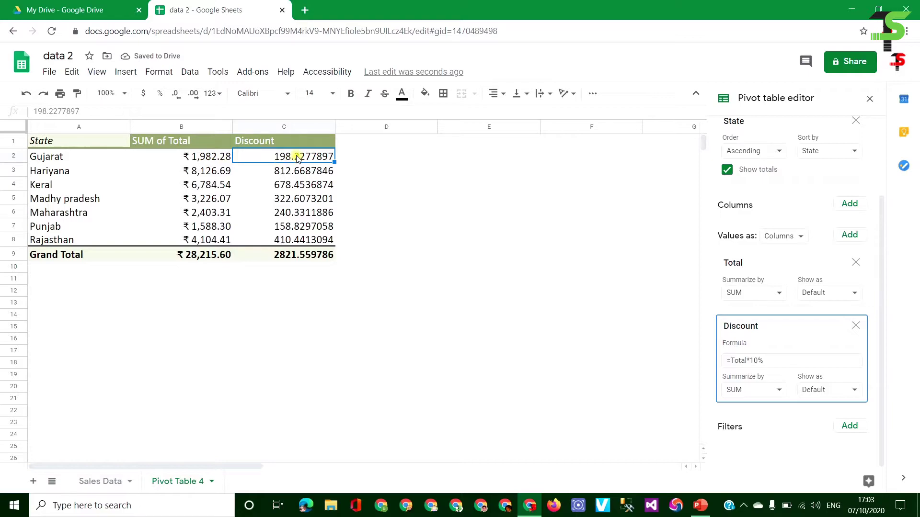
{"action": "left_click_drag", "start_coordinate": [295, 158], "coordinate": [289, 243]}
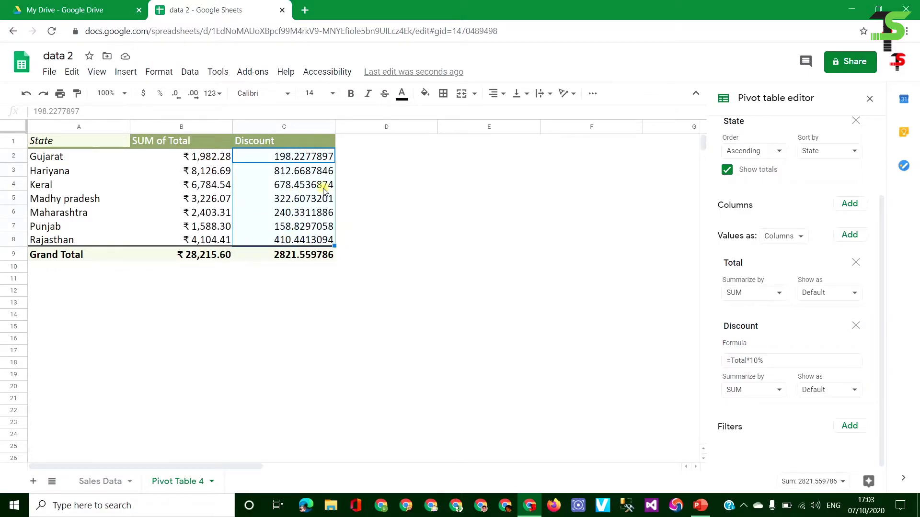
- Wrap the Discount formula as =round(Total*10%,2) for two-decimal values
{"action": "left_click", "coordinate": [780, 360]}
{"action": "type", "text": "round("}
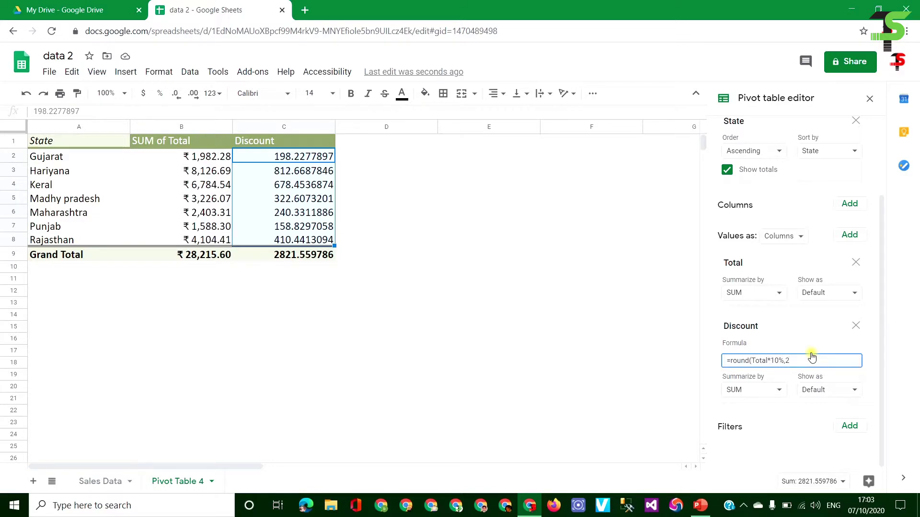
{"action": "key", "text": "Return"}
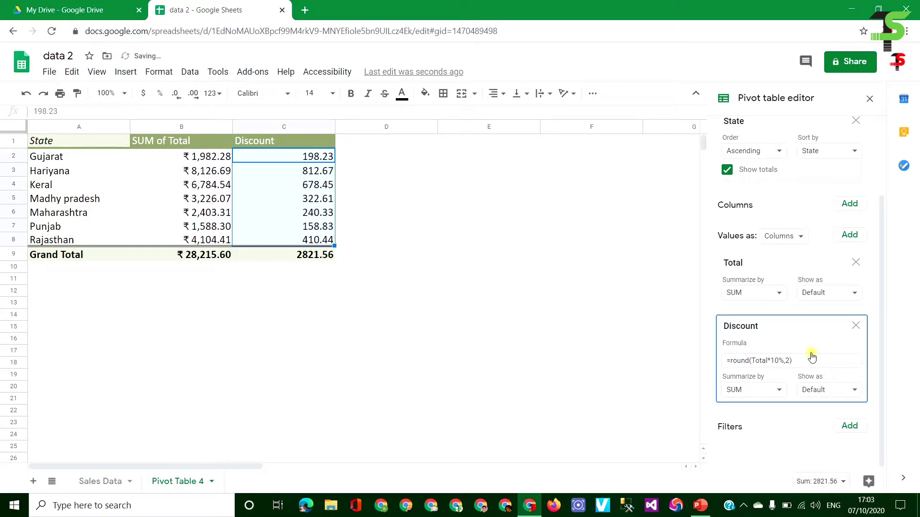
{"action": "left_click", "coordinate": [331, 157]}
{"action": "left_click", "coordinate": [324, 240], "text": "shift"}
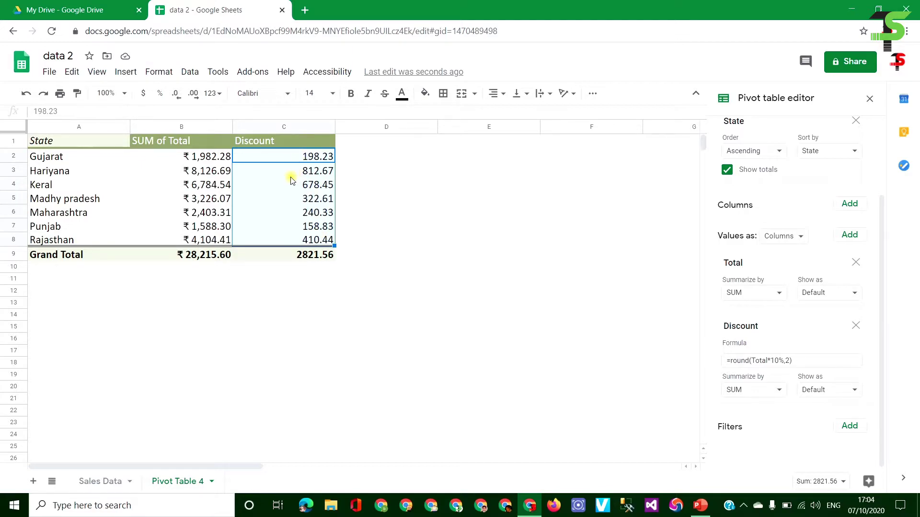
- Compare Gujarat's total and discount, then select the round(Total*10%,2) expression for copying
{"action": "left_click", "coordinate": [196, 143]}
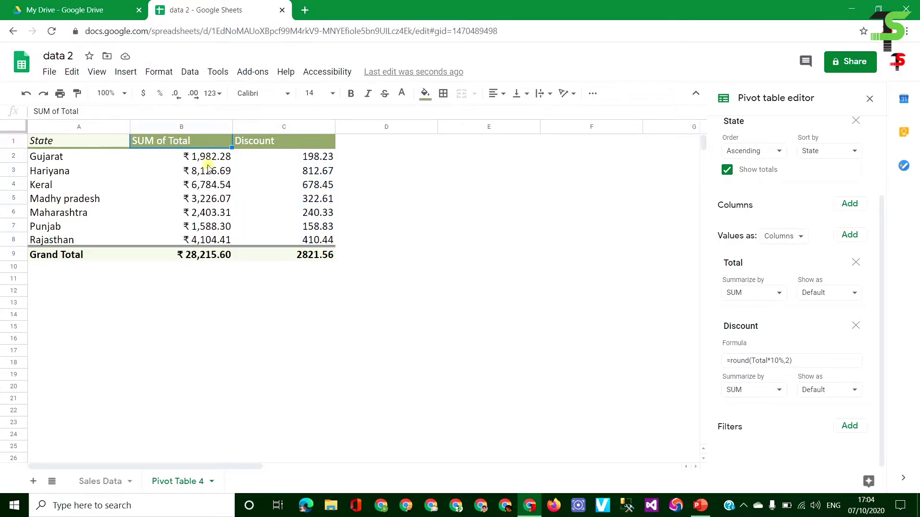
{"action": "left_click", "coordinate": [207, 162]}
{"action": "left_click", "coordinate": [309, 158]}
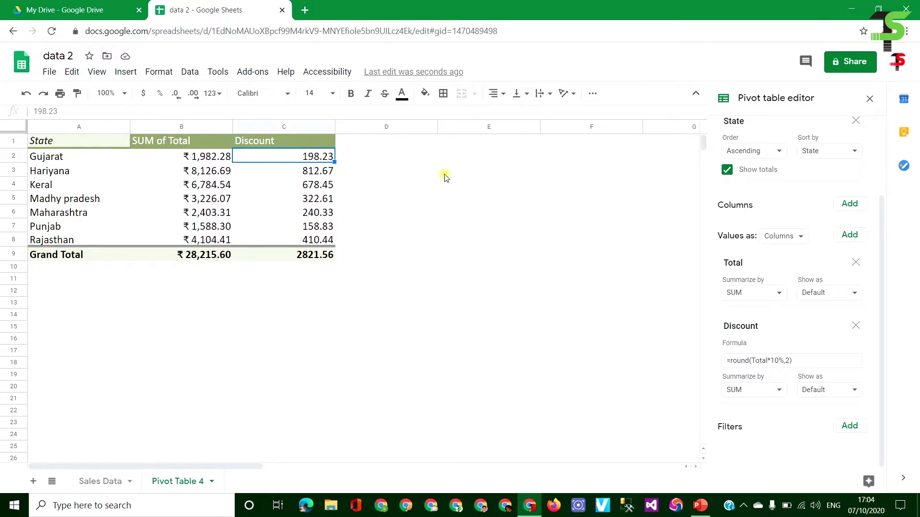
{"action": "left_click_drag", "start_coordinate": [795, 360], "coordinate": [729, 361]}
{"action": "key", "text": "ctrl+c"}
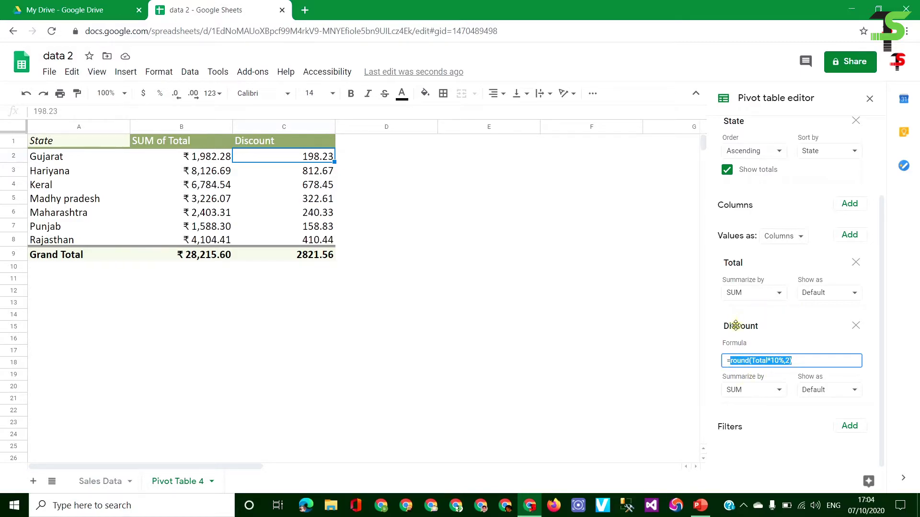
- Add another calculated field to the values and rename its header to Groc Tot
{"action": "left_click", "coordinate": [706, 319]}
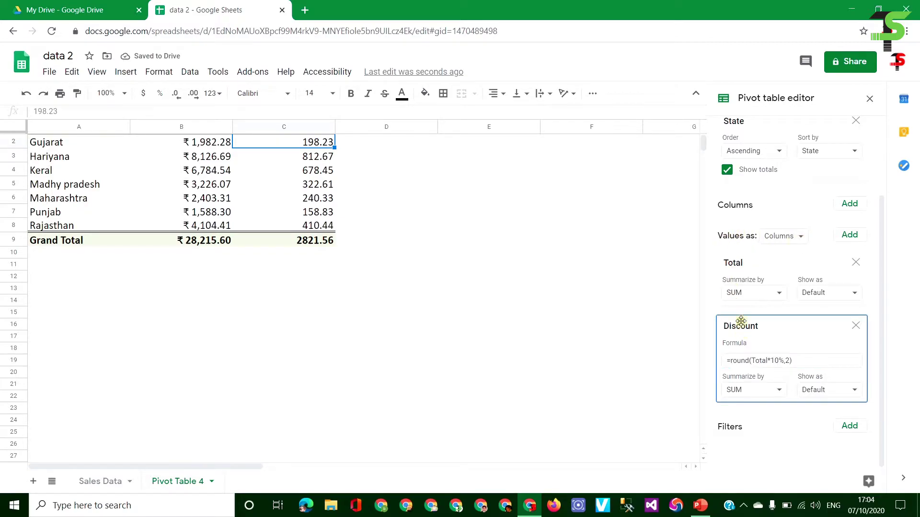
{"action": "left_click", "coordinate": [847, 235]}
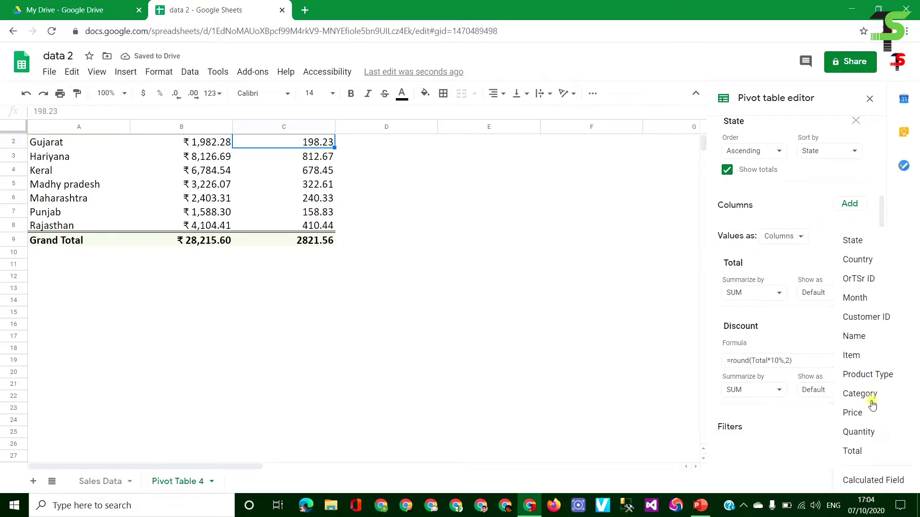
{"action": "left_click", "coordinate": [872, 480]}
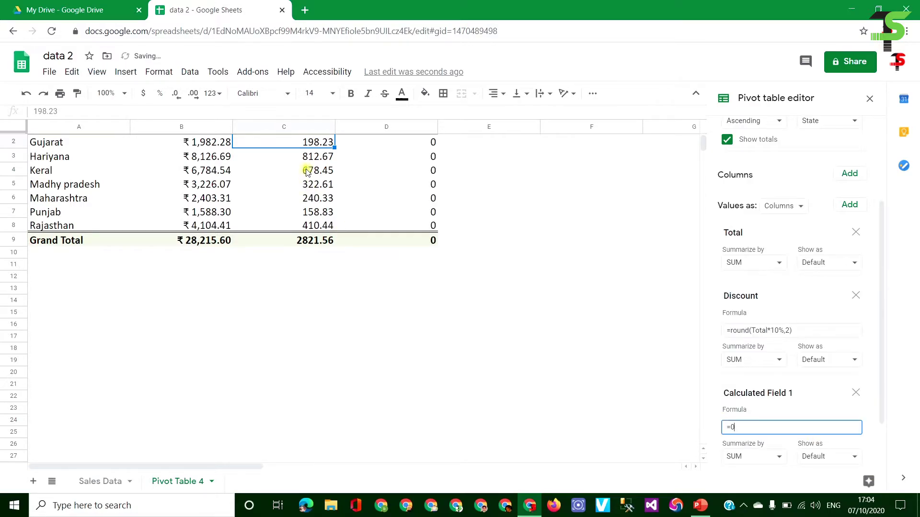
{"action": "scroll", "coordinate": [329, 197], "scroll_direction": "up", "scroll_amount": 1}
{"action": "double_click", "coordinate": [371, 145]}
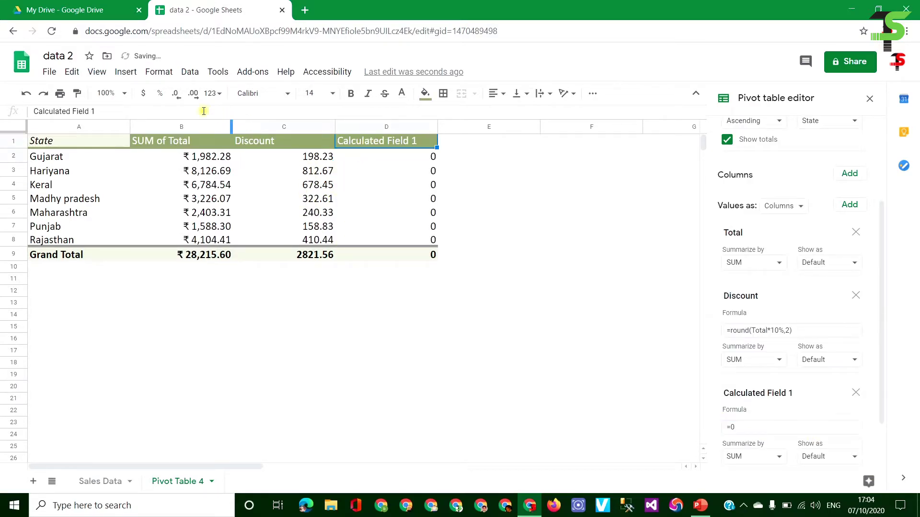
{"action": "type", "text": "Groc"}
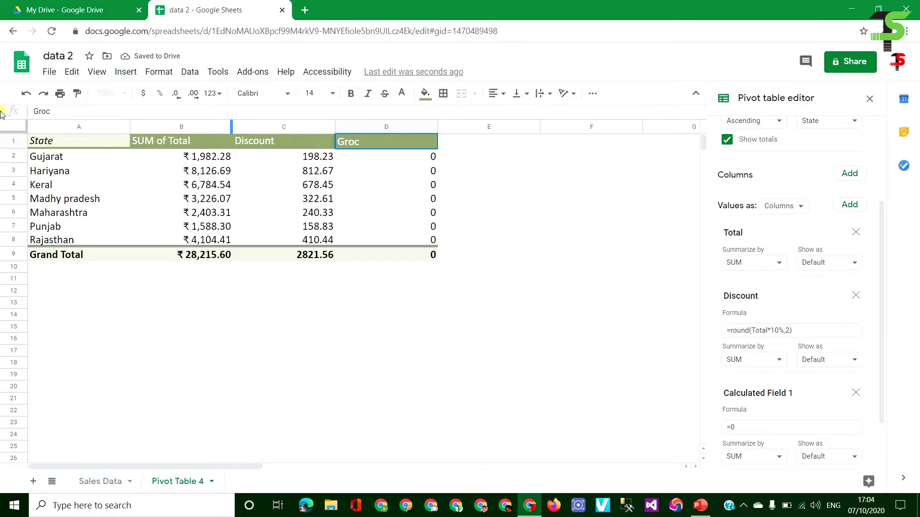
{"action": "type", "text": " Tot"}
{"action": "key", "text": "Return"}
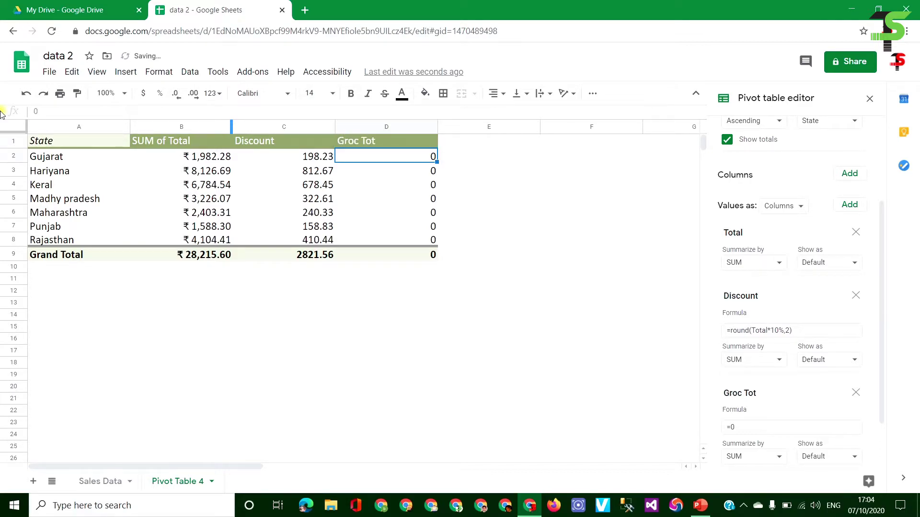
{"action": "left_click", "coordinate": [372, 140]}
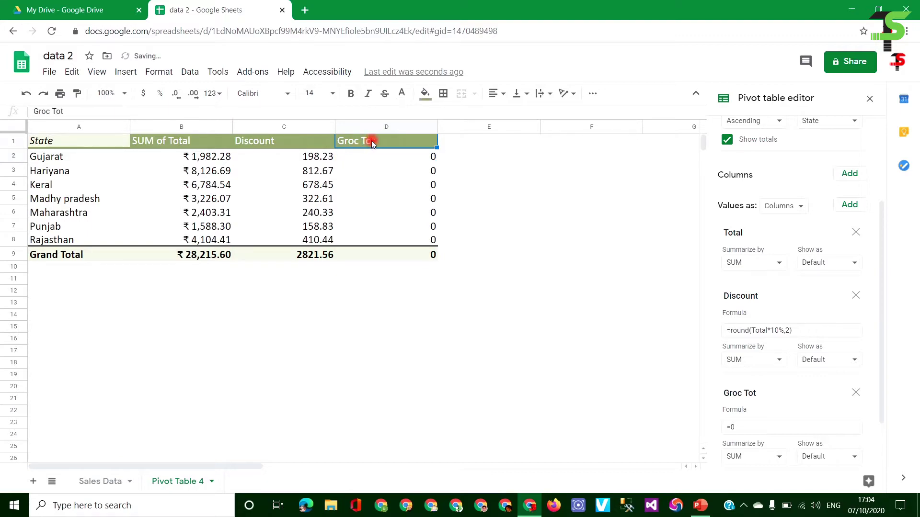
{"action": "left_click", "coordinate": [390, 160]}
{"action": "scroll", "coordinate": [788, 426], "scroll_direction": "down", "scroll_amount": 2}
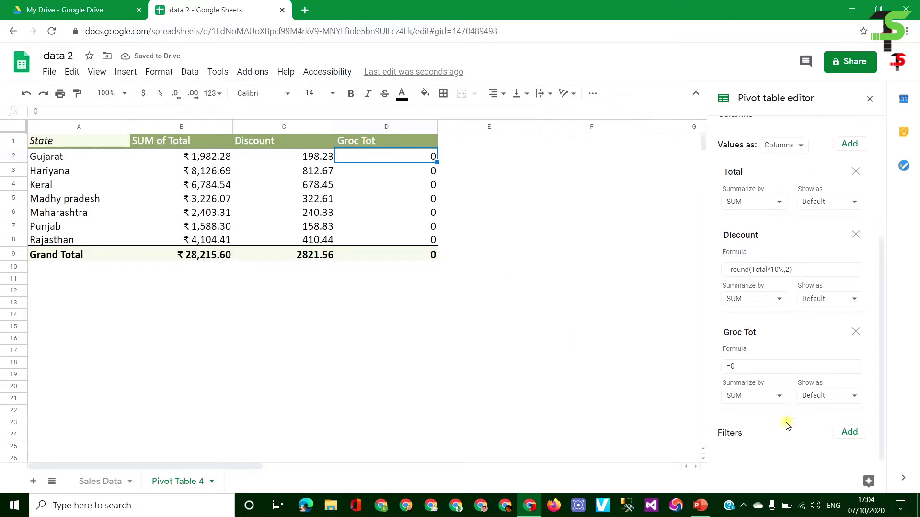
- Set the Groc Tot formula to =Total-round(Total*10%,2)
{"action": "left_click", "coordinate": [738, 360]}
{"action": "double_click", "coordinate": [732, 360]}
{"action": "type", "text": "Total-"}
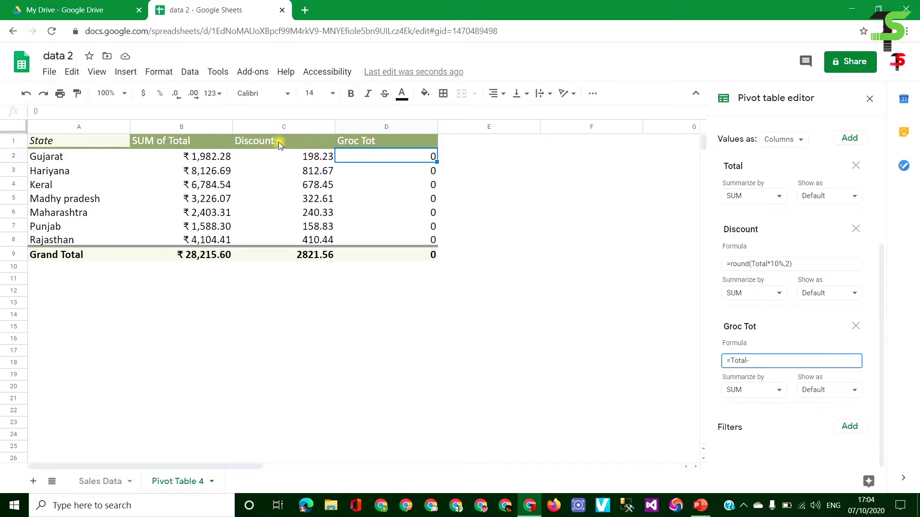
{"action": "key", "text": "Return"}
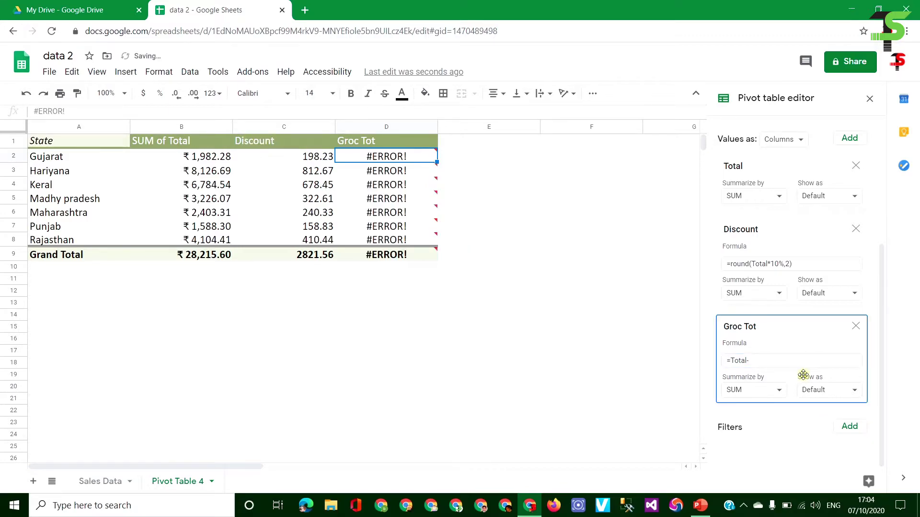
{"action": "left_click", "coordinate": [758, 361]}
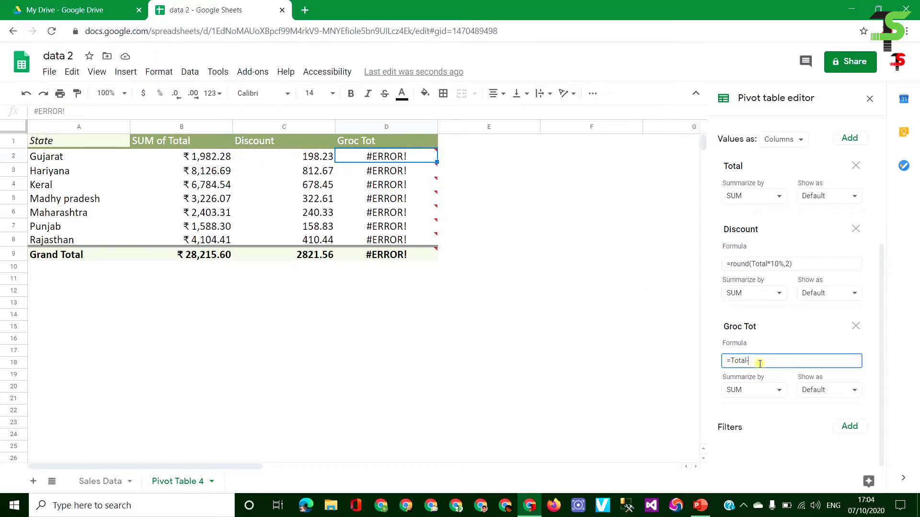
{"action": "key", "text": "ctrl+v"}
{"action": "key", "text": "Return"}
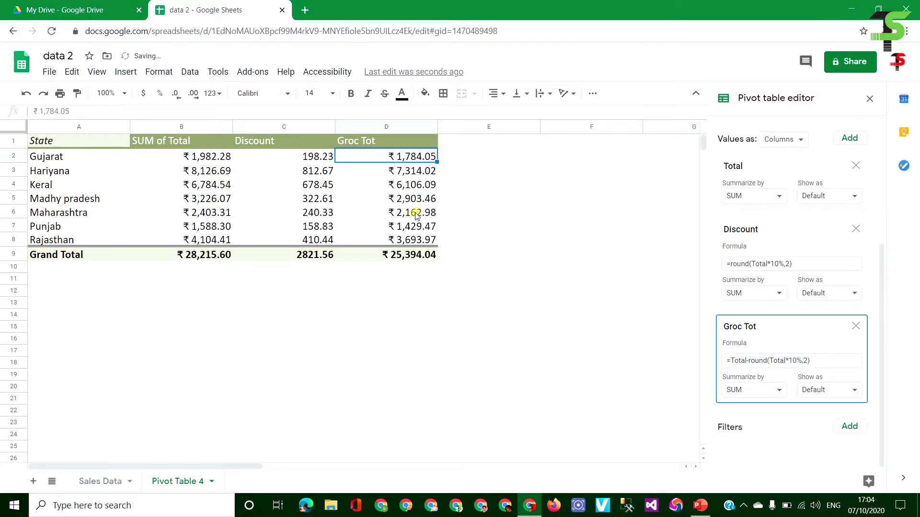
- Check Gujarat's values and the Groc Tot column sum of ₹25,394.04
{"action": "left_click", "coordinate": [199, 155]}
{"action": "left_click", "coordinate": [307, 157]}
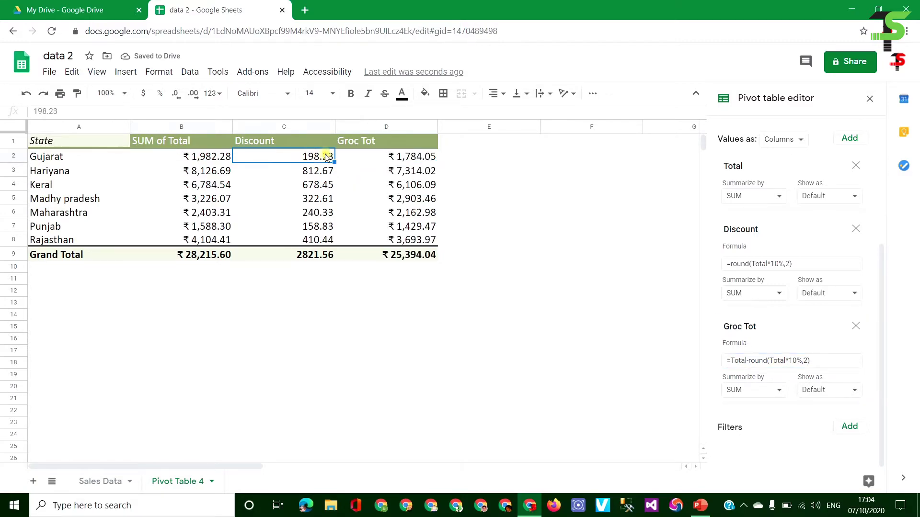
{"action": "left_click_drag", "start_coordinate": [403, 157], "coordinate": [405, 241]}
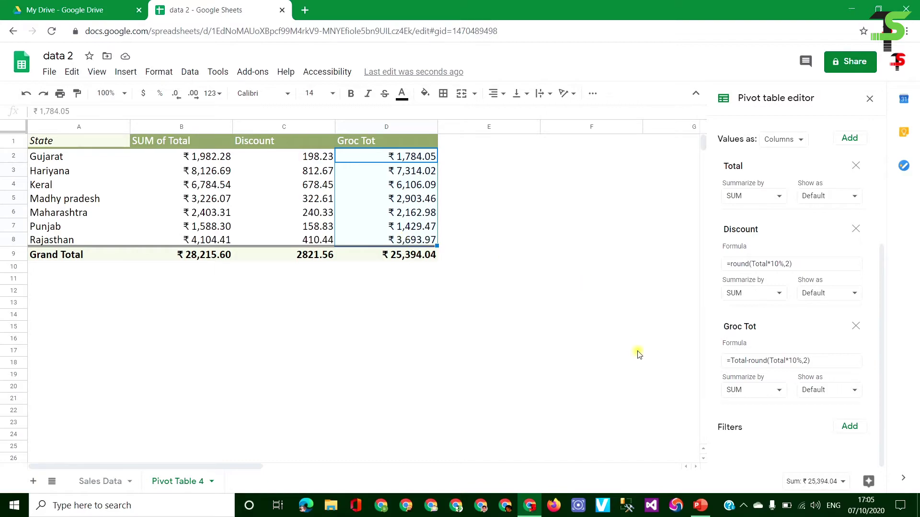
{"action": "scroll", "coordinate": [641, 356], "scroll_direction": "down", "scroll_amount": 1}
{"action": "scroll", "coordinate": [642, 359], "scroll_direction": "down", "scroll_amount": 1}
{"action": "scroll", "coordinate": [632, 349], "scroll_direction": "up", "scroll_amount": 2}
- Remove the Groc Tot and Discount fields from the pivot table
{"action": "left_click", "coordinate": [856, 327]}
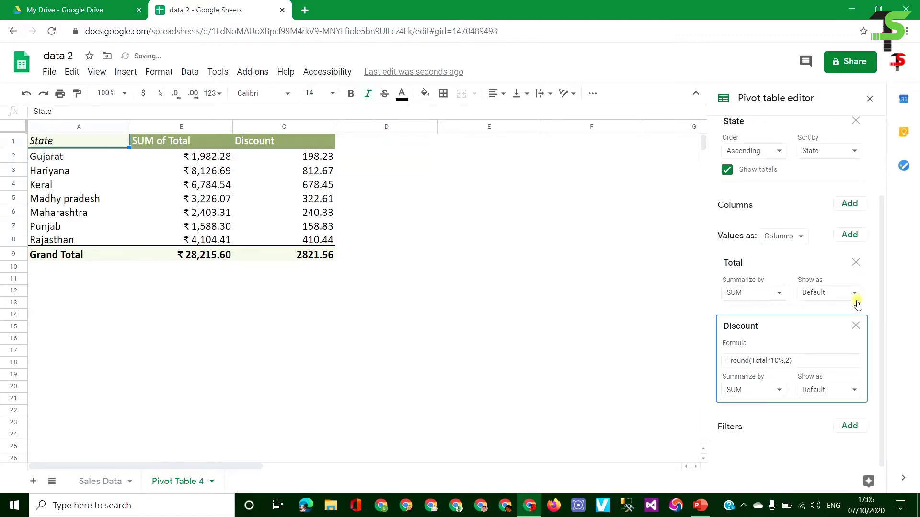
{"action": "left_click", "coordinate": [855, 326]}
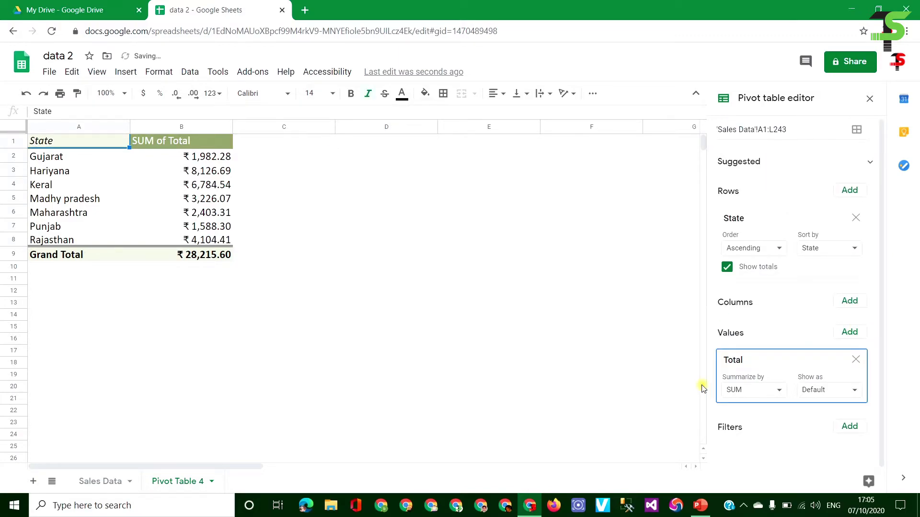
{"action": "left_click", "coordinate": [170, 168]}
{"action": "left_click", "coordinate": [199, 158]}
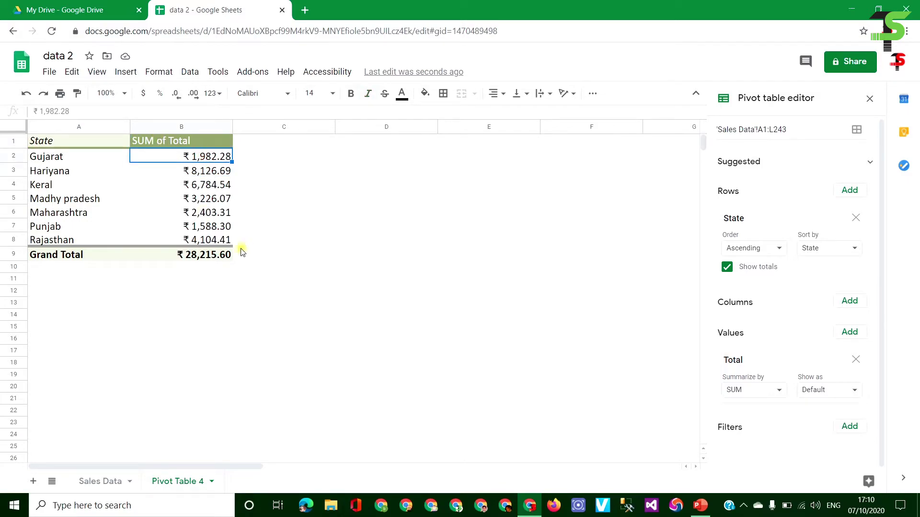
- Add a new calculated field and name its header Disc, correcting the mistyped dISC
{"action": "left_click", "coordinate": [851, 332]}
{"action": "left_click", "coordinate": [862, 311]}
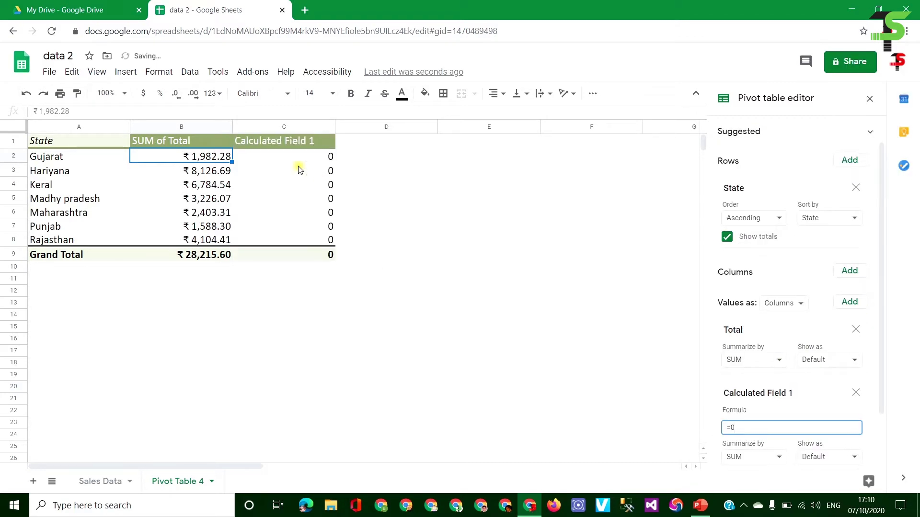
{"action": "left_click", "coordinate": [281, 144]}
{"action": "triple_click", "coordinate": [116, 112]}
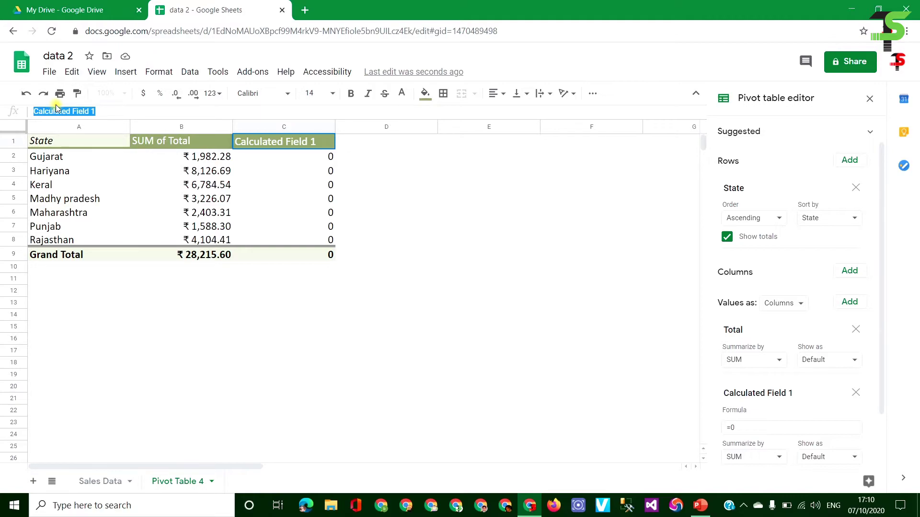
{"action": "type", "text": "dl"}
{"action": "type", "text": "SC"}
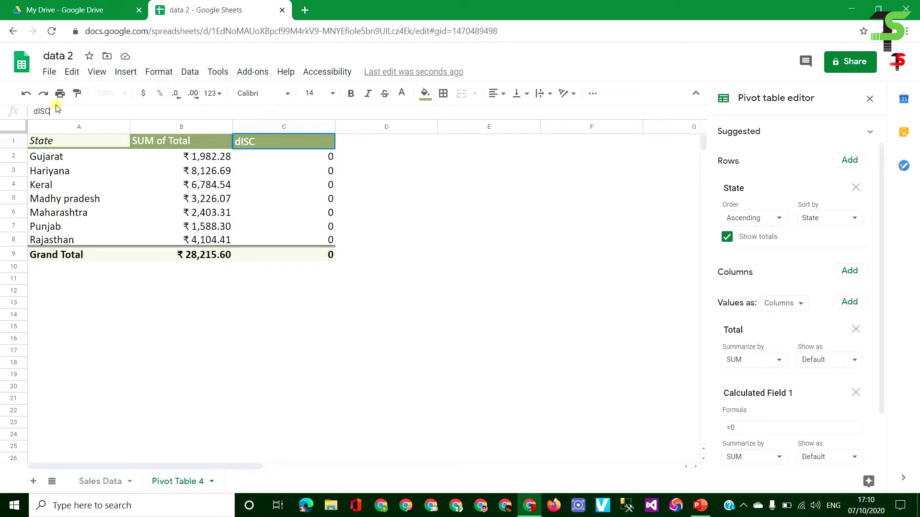
{"action": "key", "text": "Return"}
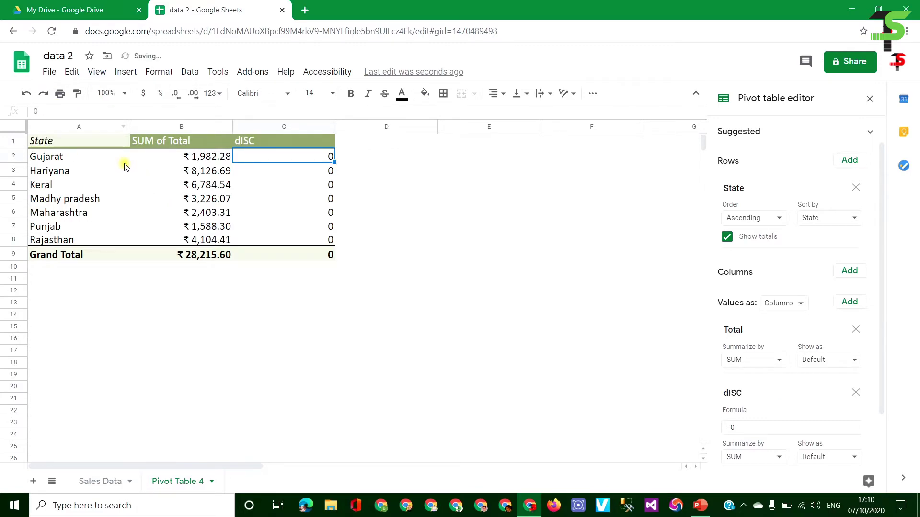
{"action": "left_click", "coordinate": [273, 140]}
{"action": "double_click", "coordinate": [36, 112]}
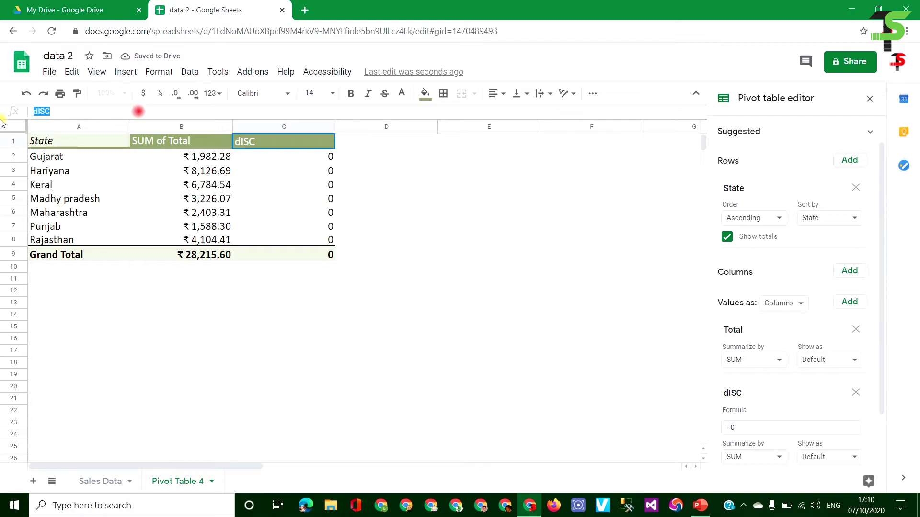
{"action": "type", "text": "Dis"}
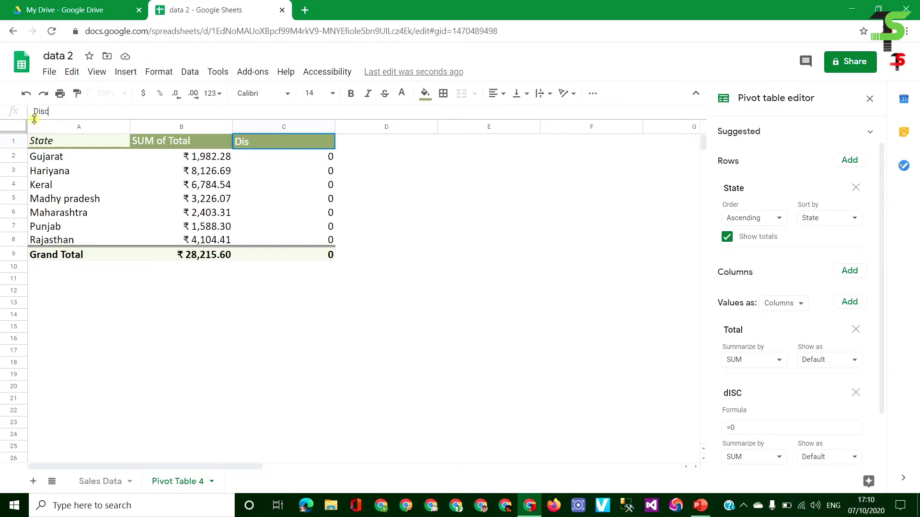
{"action": "type", "text": "c"}
{"action": "key", "text": "Return"}
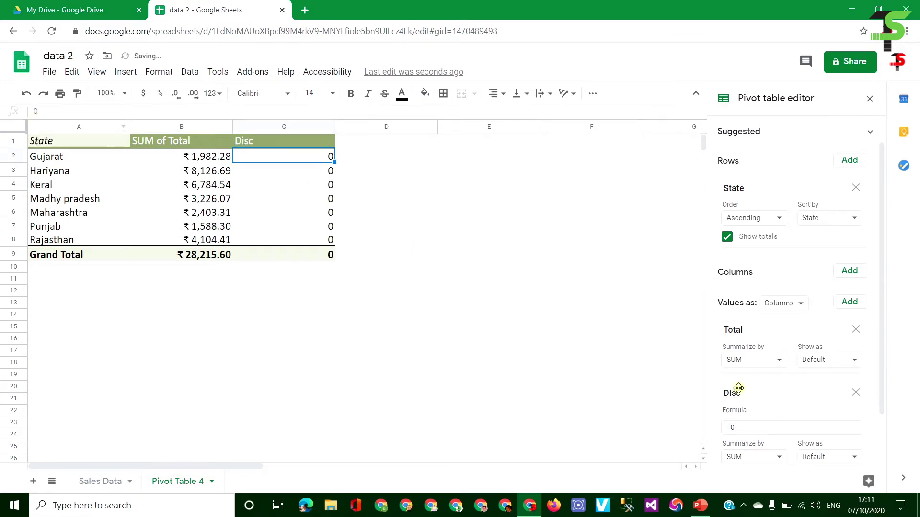
{"action": "scroll", "coordinate": [754, 433], "scroll_direction": "down", "scroll_amount": 3}
- Set Disc to Custom summarizing with formula =SUM(Total), mirroring each state's total
{"action": "left_click", "coordinate": [778, 391]}
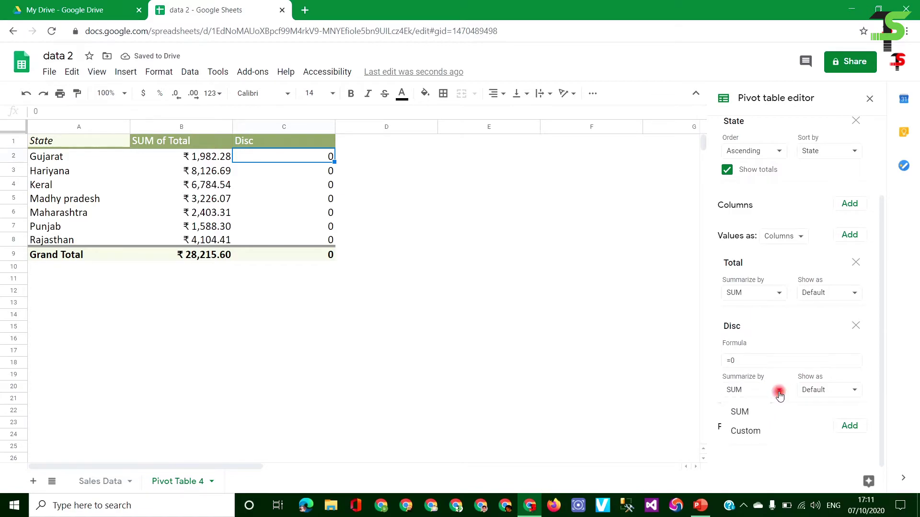
{"action": "left_click", "coordinate": [748, 431]}
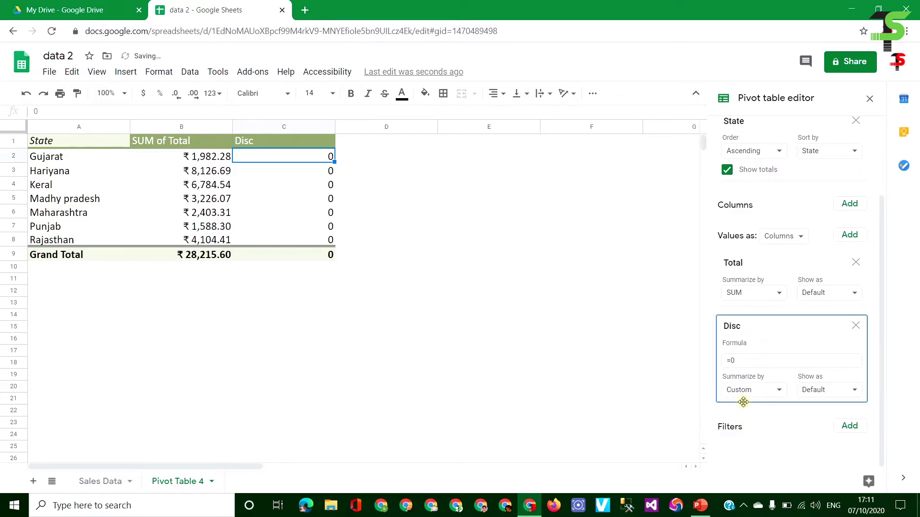
{"action": "left_click", "coordinate": [731, 360]}
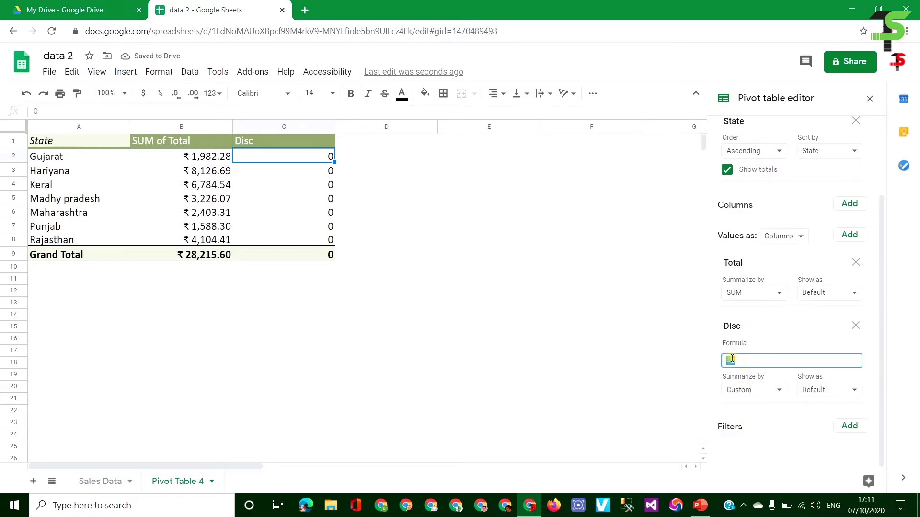
{"action": "left_click", "coordinate": [737, 359]}
{"action": "type", "text": "Total)"}
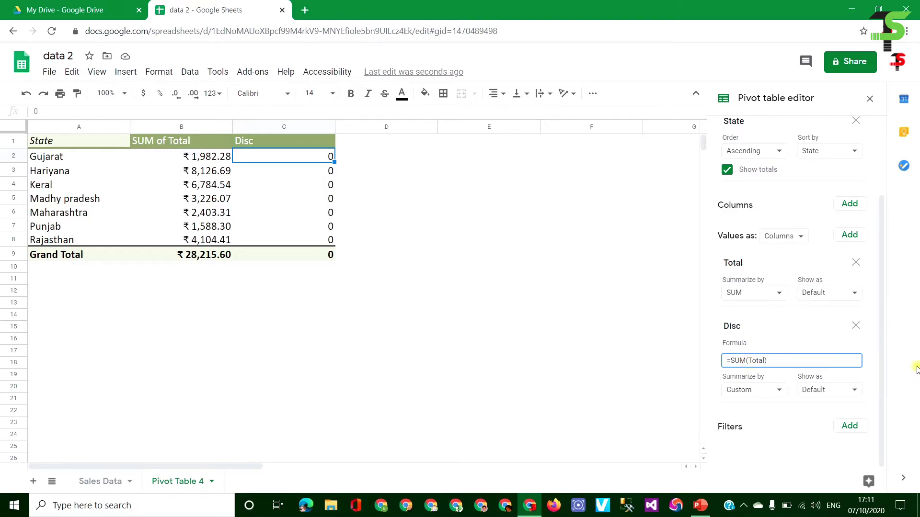
{"action": "key", "text": "Return"}
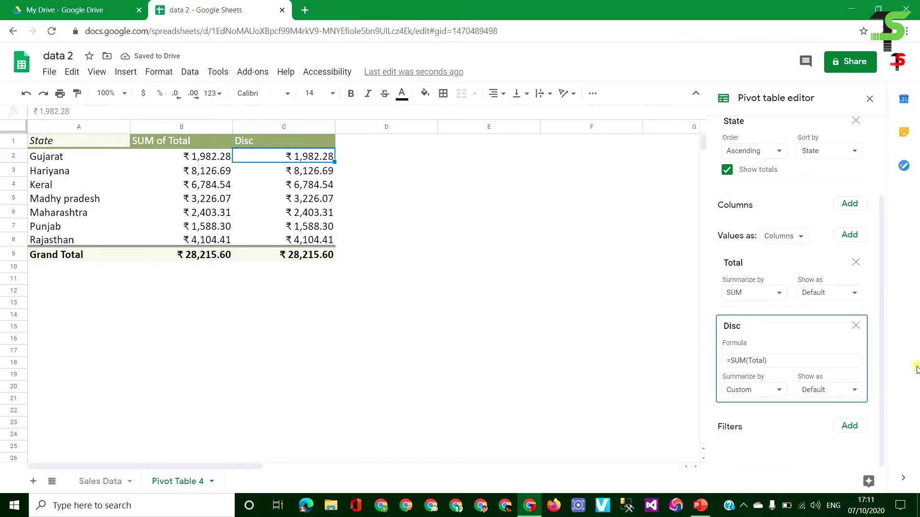
- Change the Disc formula to =SUM(Total)-75, giving Gujarat 1,907.28 and a ₹28,140.60 grand total
{"action": "left_click", "coordinate": [766, 360]}
{"action": "type", "text": "-"}
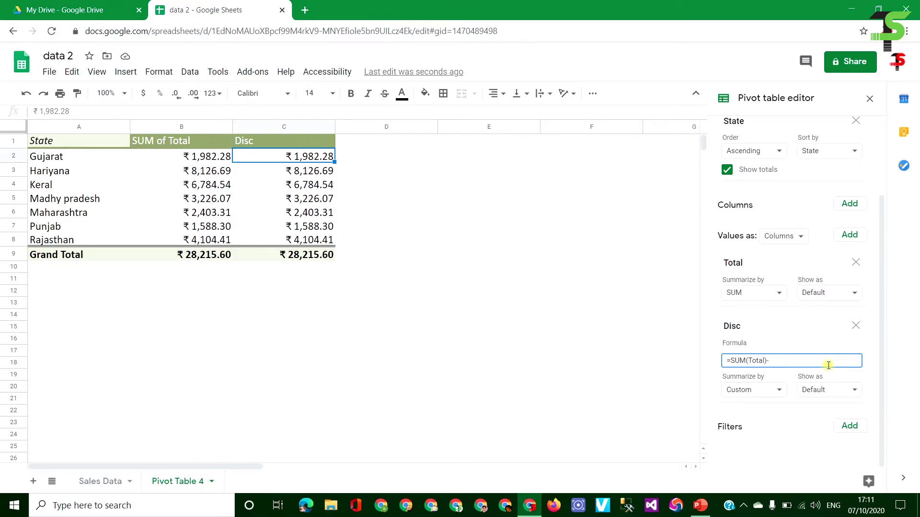
{"action": "key", "text": "Return"}
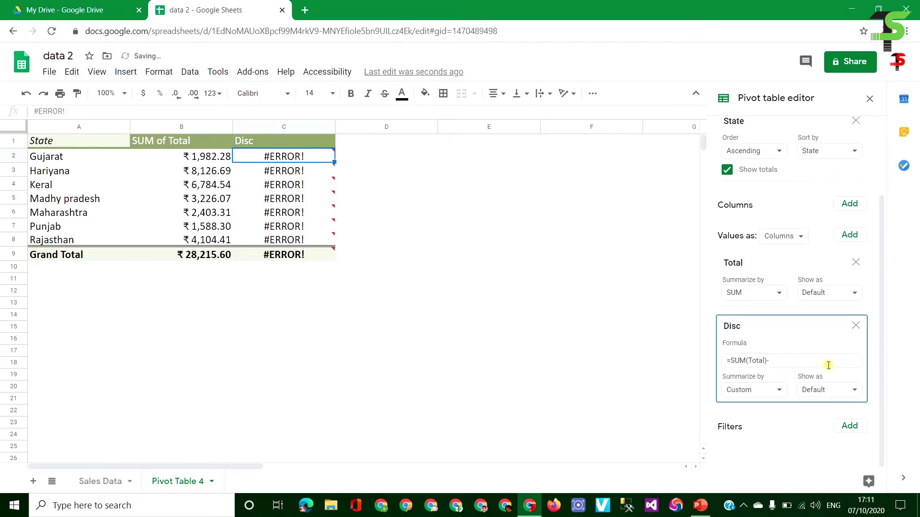
{"action": "left_click", "coordinate": [785, 359]}
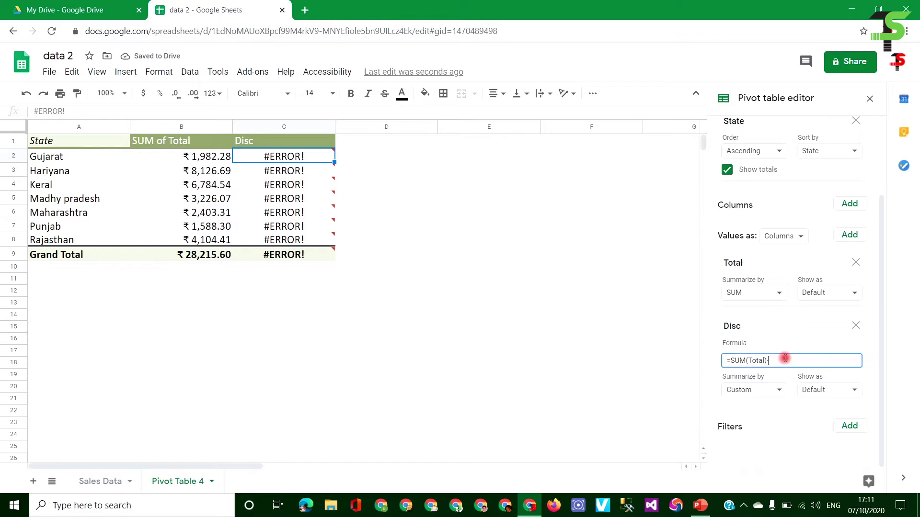
{"action": "type", "text": "75"}
{"action": "key", "text": "Return"}
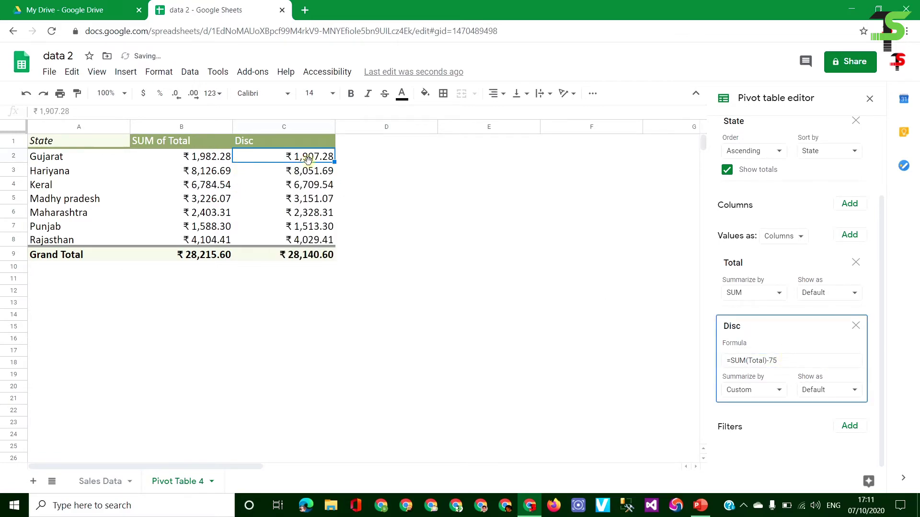
{"action": "left_click", "coordinate": [854, 391]}
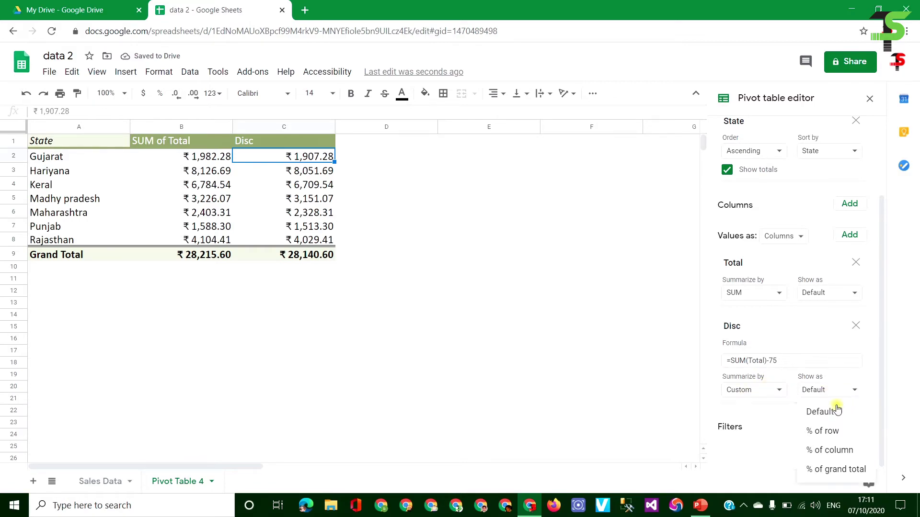
- Show Disc as % of grand total, with Gujarat at 6.78%, and start editing its formula
{"action": "left_click", "coordinate": [836, 472]}
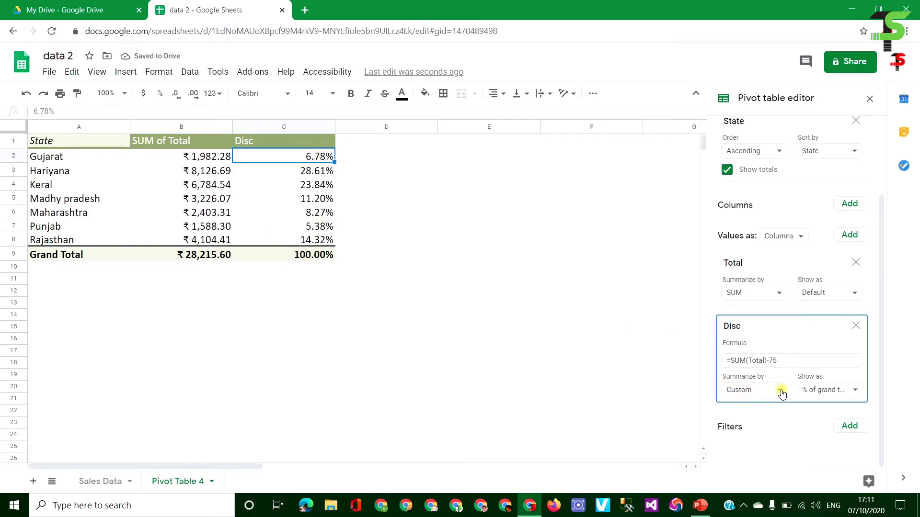
{"action": "left_click_drag", "start_coordinate": [730, 361], "coordinate": [747, 361]}
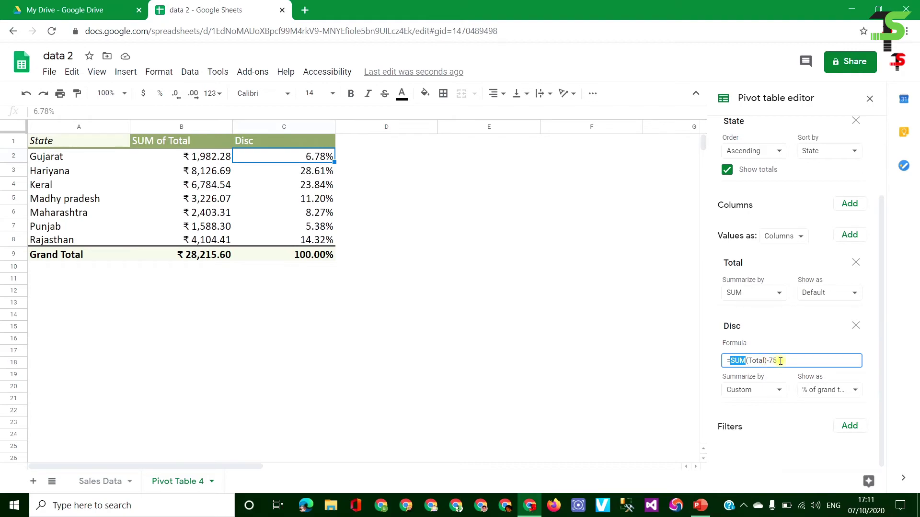
{"action": "left_click", "coordinate": [780, 361]}
- Restore the Disc formula to plain =SUM(Total), so Gujarat shows 7.03% of the grand total
{"action": "key", "text": "Return"}
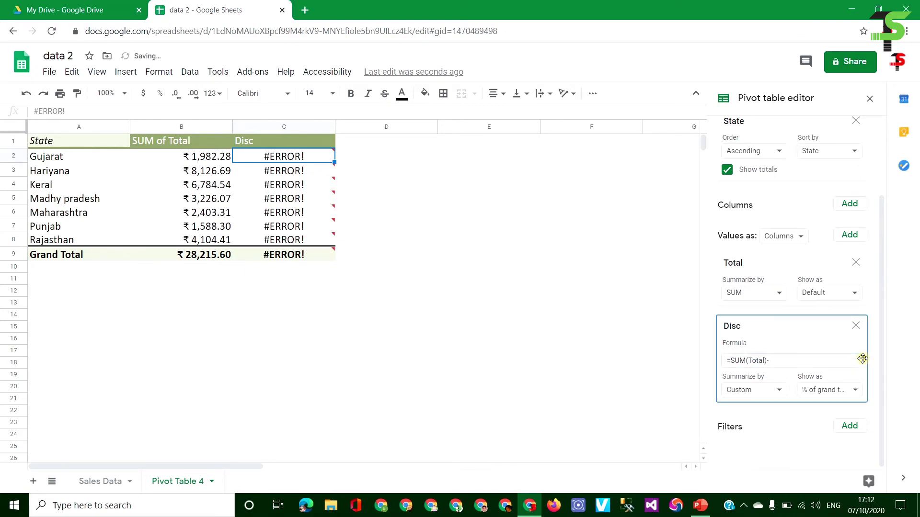
{"action": "left_click", "coordinate": [776, 360]}
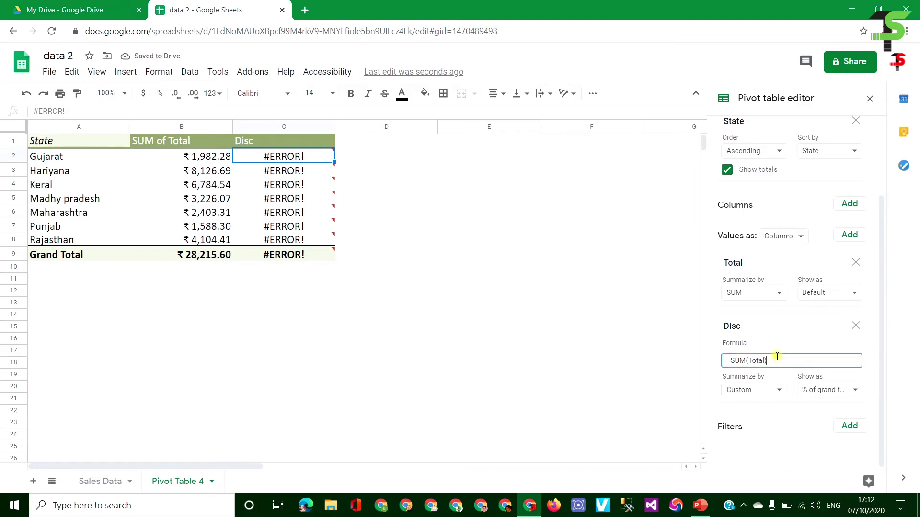
{"action": "key", "text": "Return"}
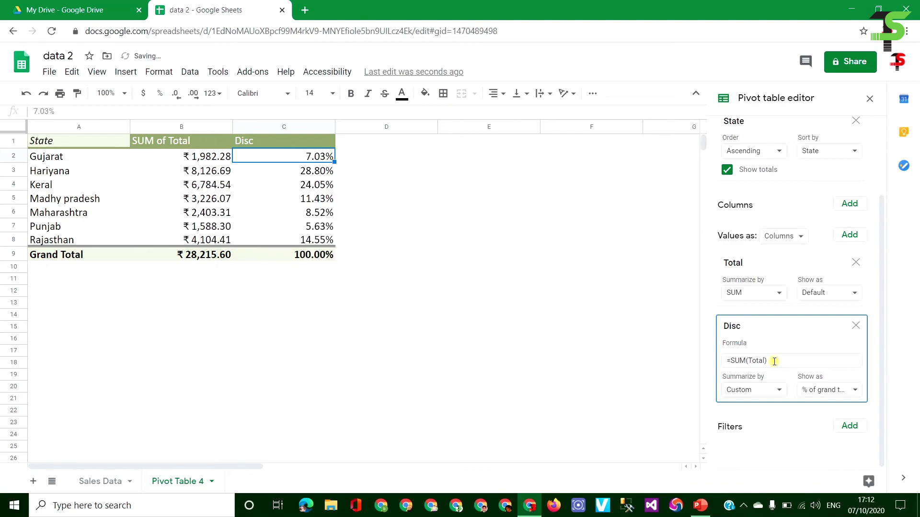
- Check the sums by selecting the column C percentages (100.00%) and the column B state totals
{"action": "left_click", "coordinate": [855, 390]}
{"action": "left_click", "coordinate": [844, 390]}
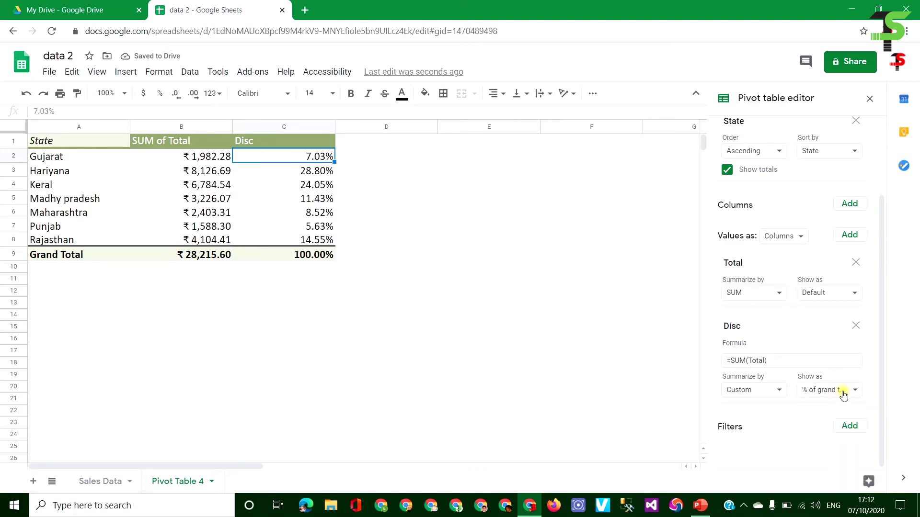
{"action": "left_click_drag", "start_coordinate": [307, 160], "coordinate": [309, 242]}
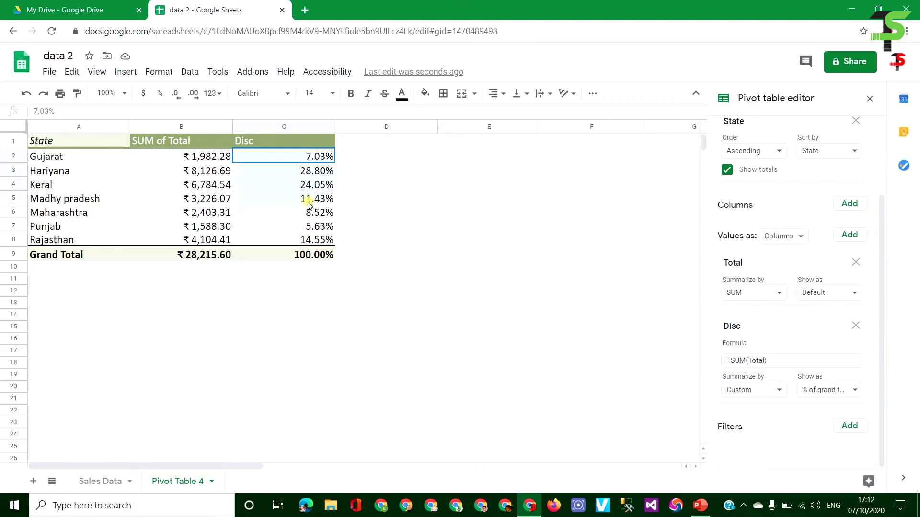
{"action": "left_click_drag", "start_coordinate": [219, 156], "coordinate": [218, 241]}
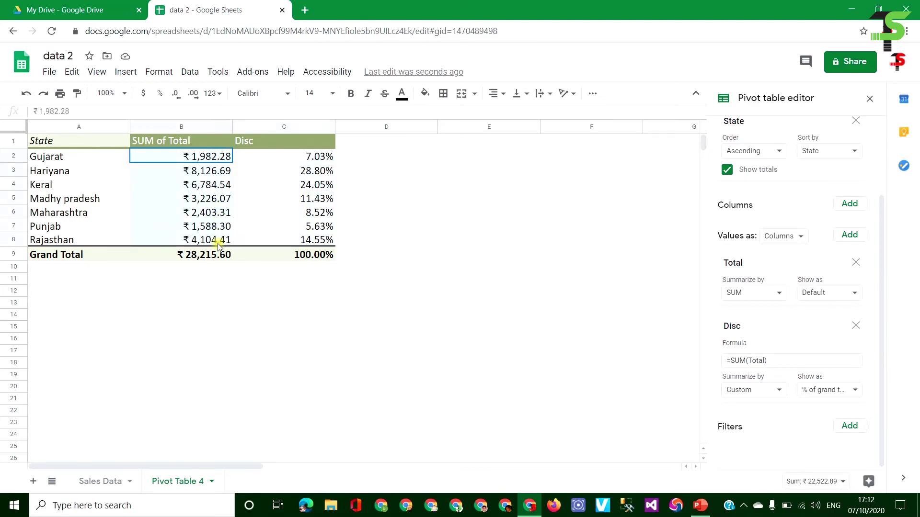
{"action": "left_click", "coordinate": [211, 256]}
{"action": "left_click_drag", "start_coordinate": [324, 156], "coordinate": [325, 241]}
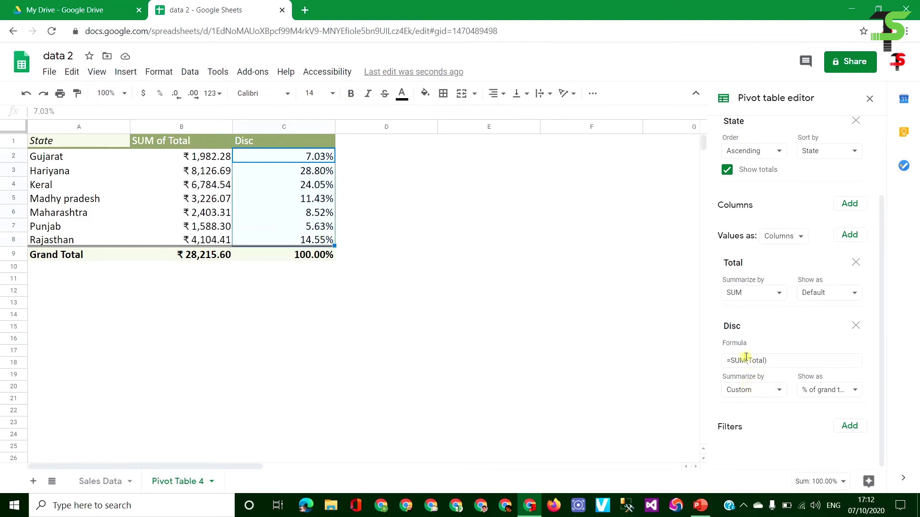
{"action": "left_click", "coordinate": [779, 360]}
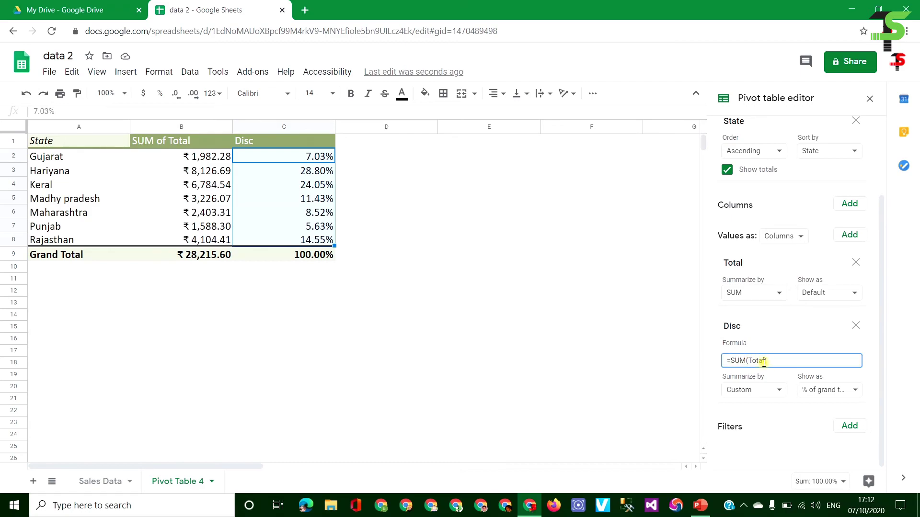